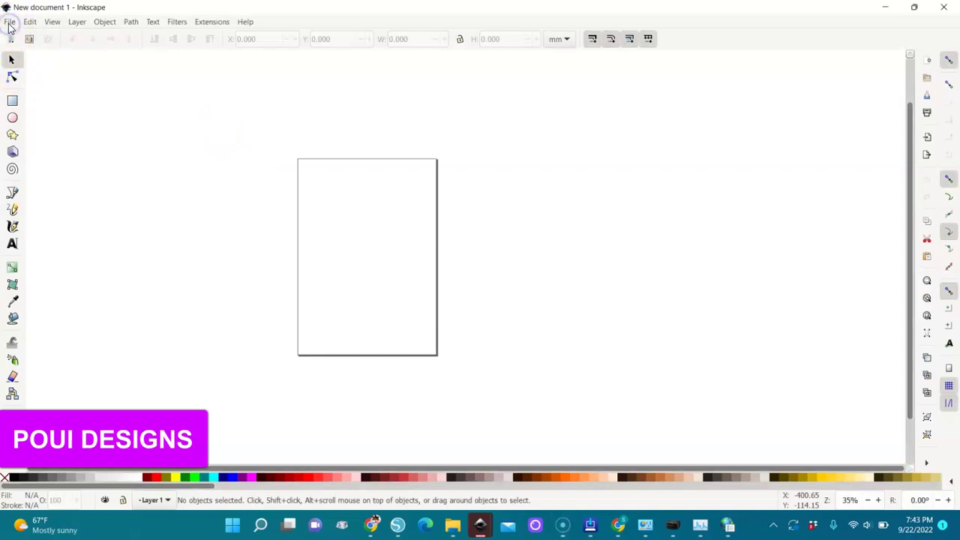
Save the new document in Downloads as an Inkscape SVG named "20 oz tumb templ"
{"action": "left_click", "coordinate": [9, 23]}
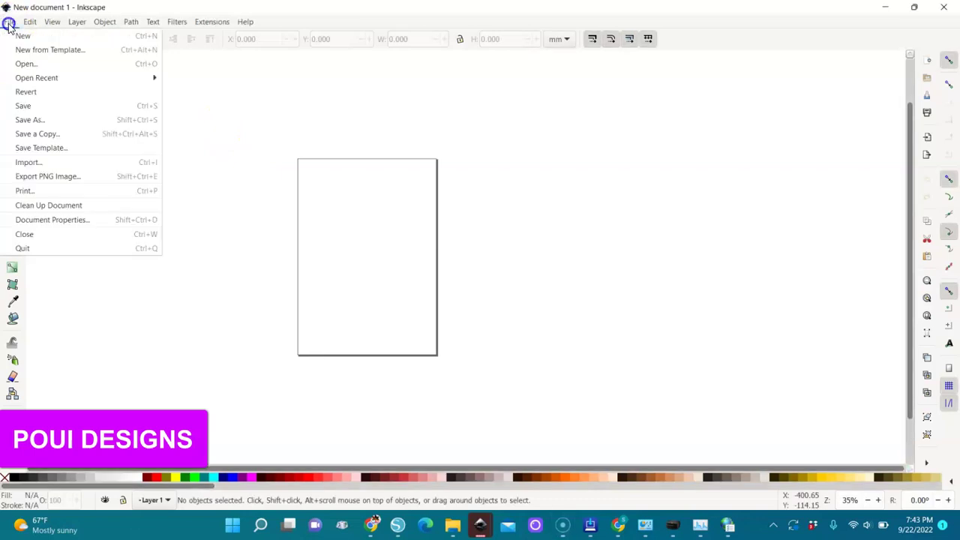
{"action": "left_click", "coordinate": [32, 118]}
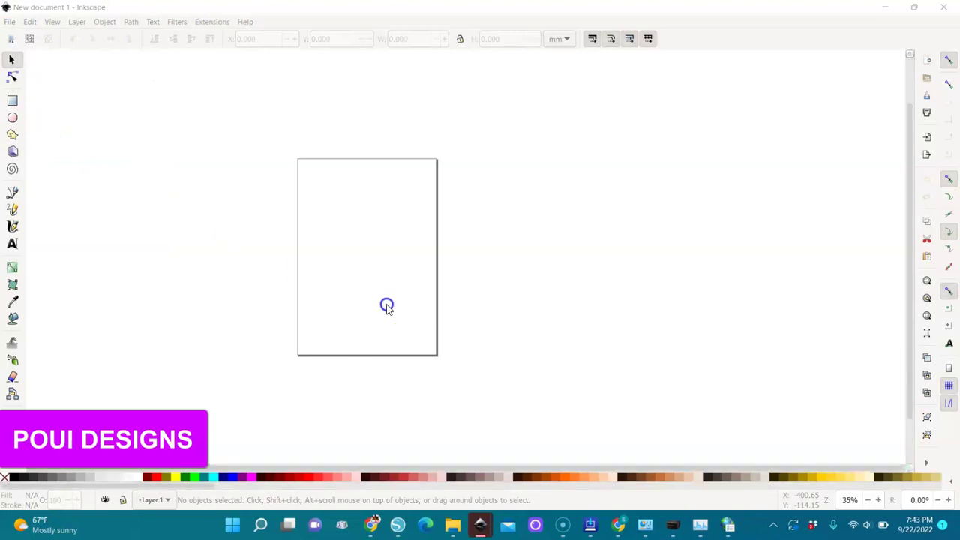
{"action": "key", "text": "BackSpace"}
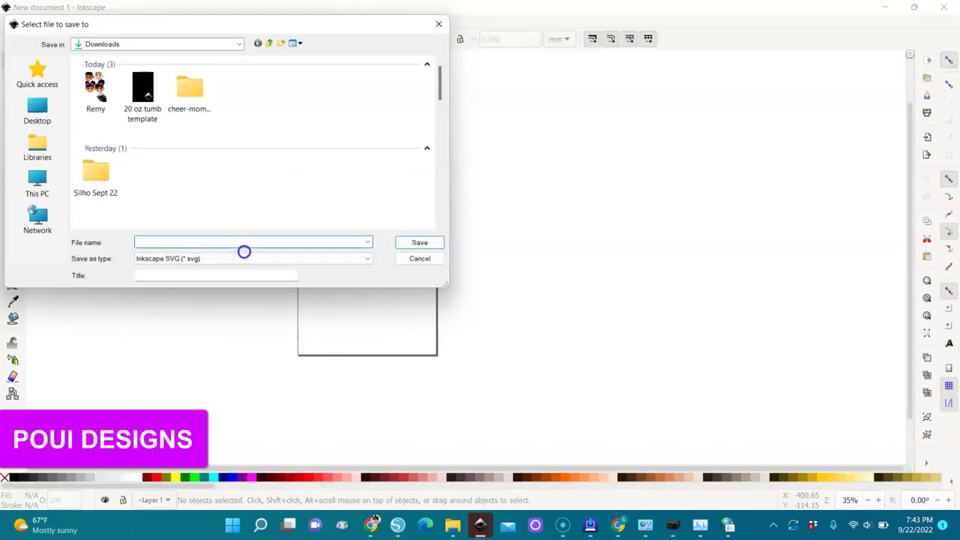
{"action": "type", "text": "20 oz tumb templ"}
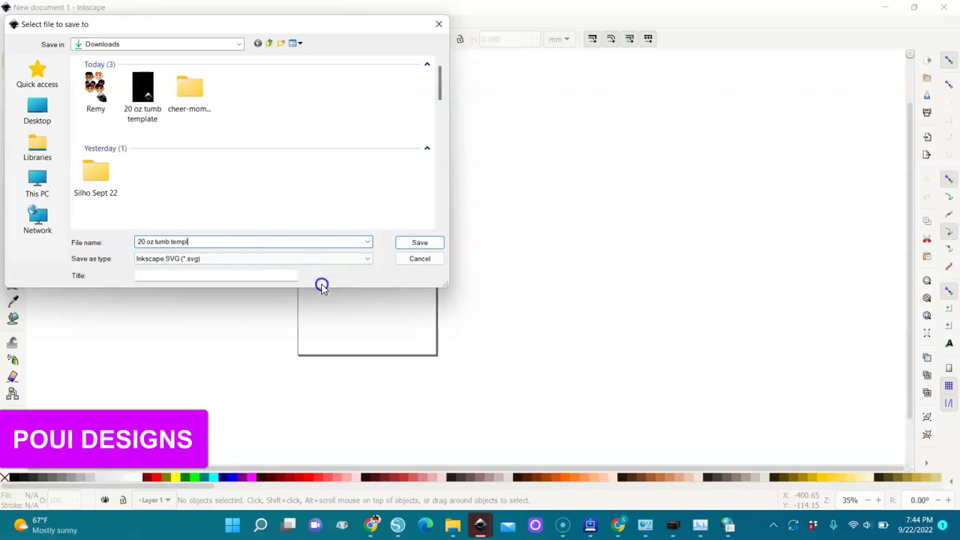
{"action": "left_click", "coordinate": [420, 243]}
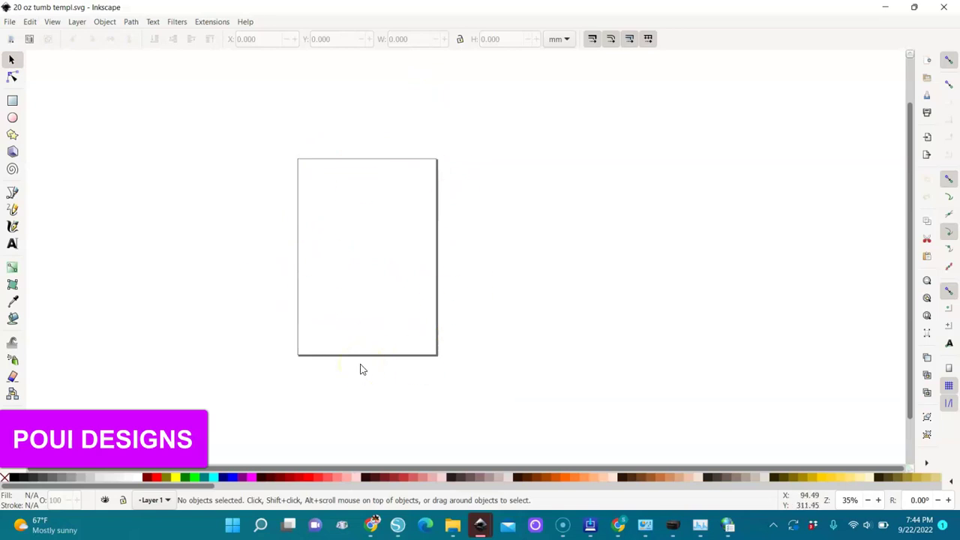
Set the document's page size to US Letter, 8.5 x 11 in, in landscape orientation
{"action": "left_click", "coordinate": [12, 76]}
{"action": "left_click", "coordinate": [9, 23]}
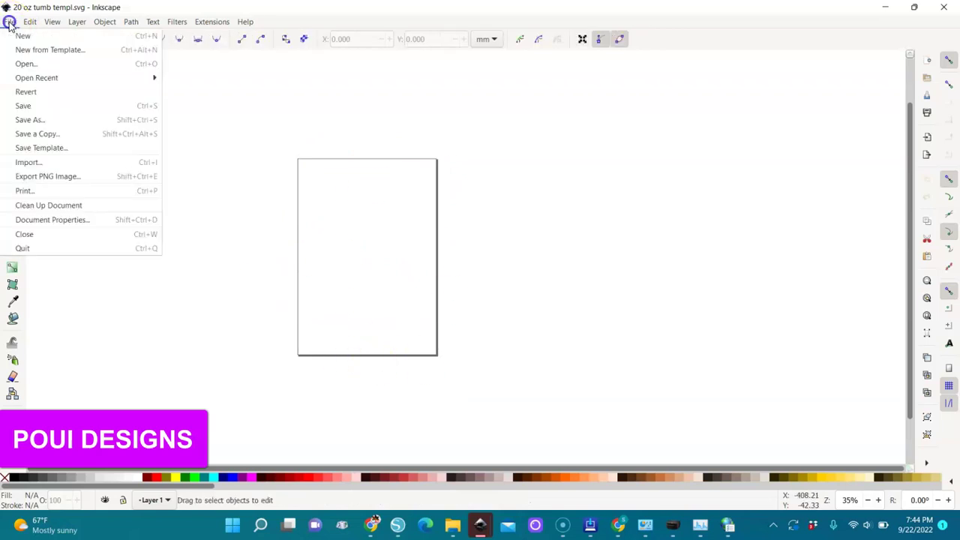
{"action": "left_click", "coordinate": [49, 218]}
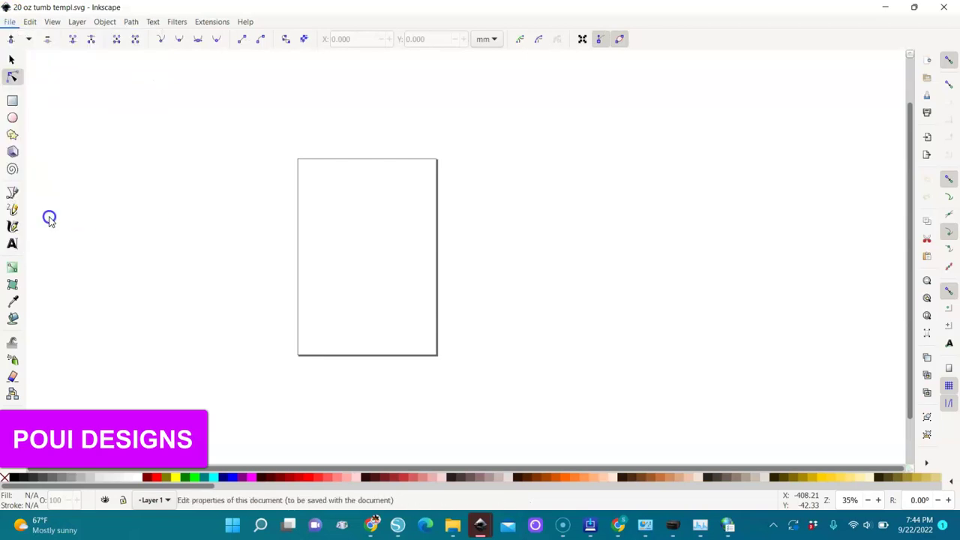
{"action": "left_click", "coordinate": [83, 194]}
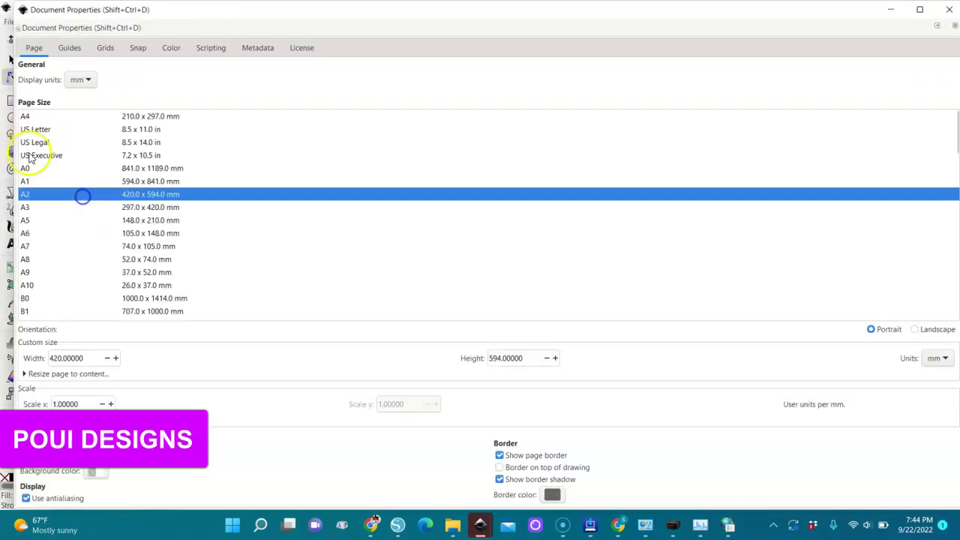
{"action": "left_click", "coordinate": [26, 168]}
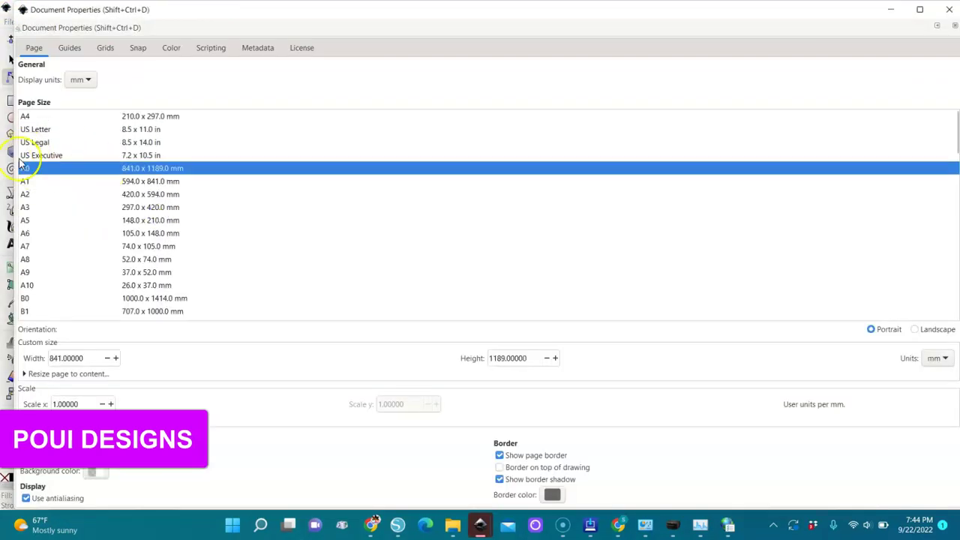
{"action": "left_click", "coordinate": [148, 132]}
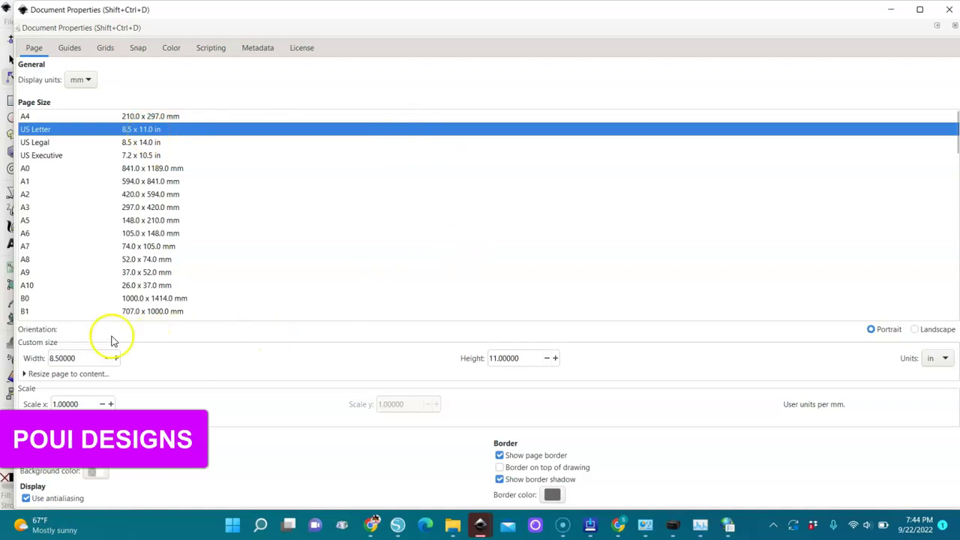
{"action": "left_click", "coordinate": [915, 331]}
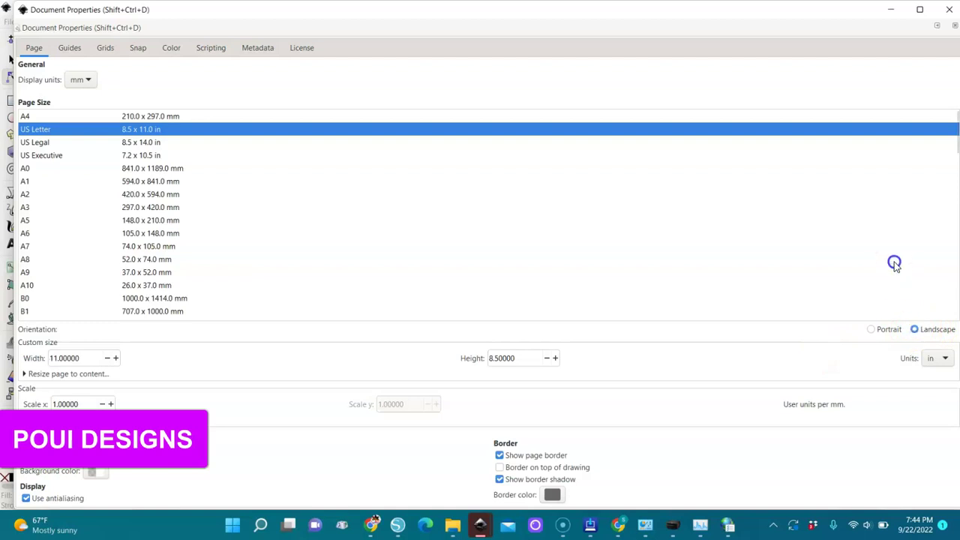
{"action": "left_click", "coordinate": [950, 12]}
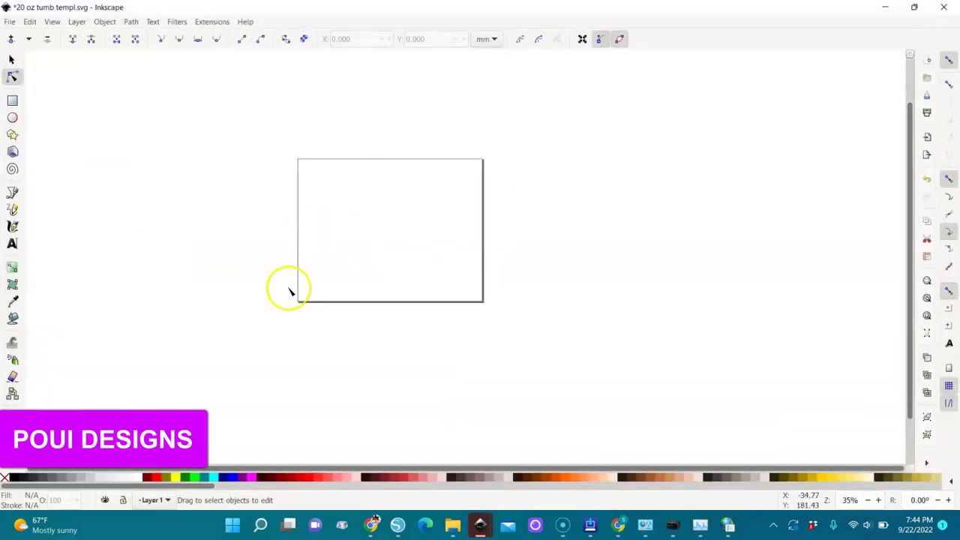
Draw a magenta rectangle about 273 x 217 mm in the empty canvas area beside the page
{"action": "left_click", "coordinate": [12, 60]}
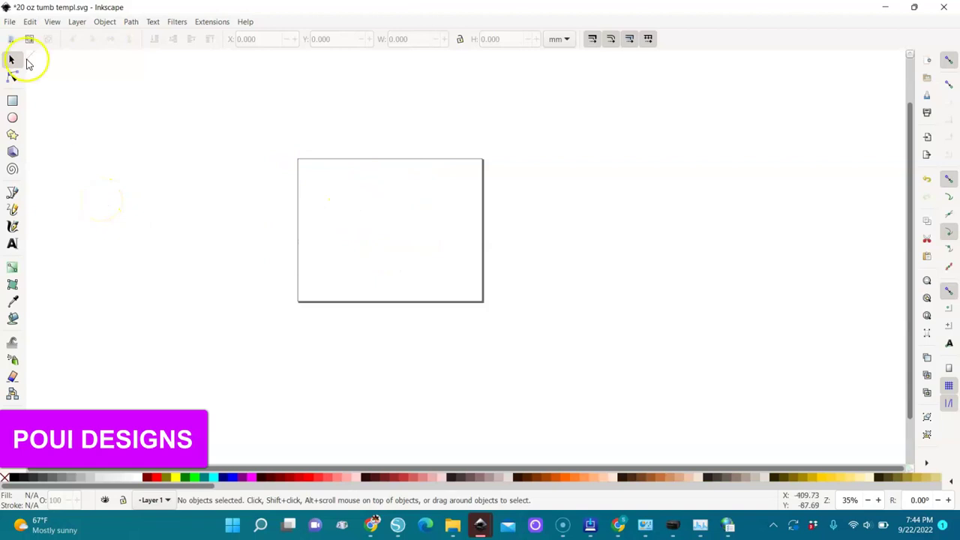
{"action": "left_click", "coordinate": [16, 103]}
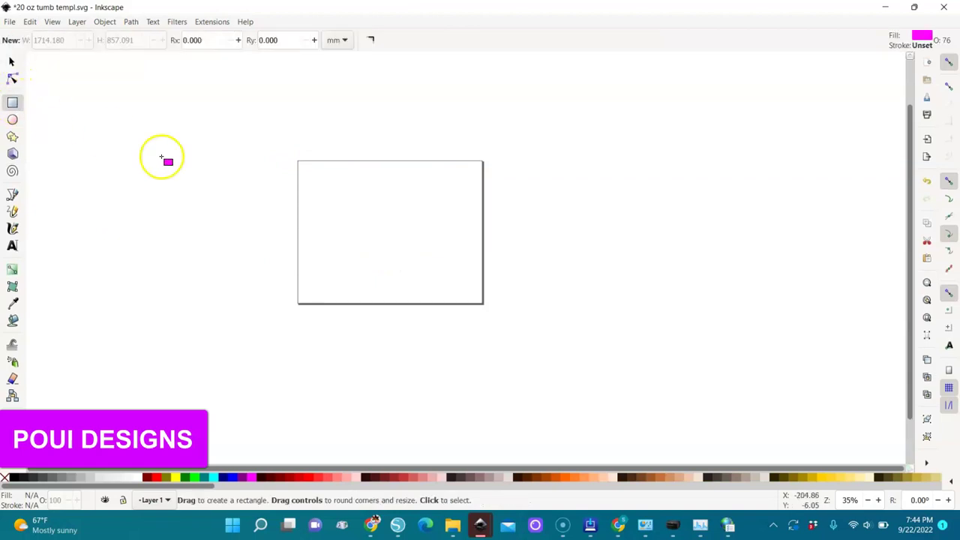
{"action": "left_click", "coordinate": [542, 173]}
{"action": "left_click_drag", "start_coordinate": [542, 173], "coordinate": [716, 309]}
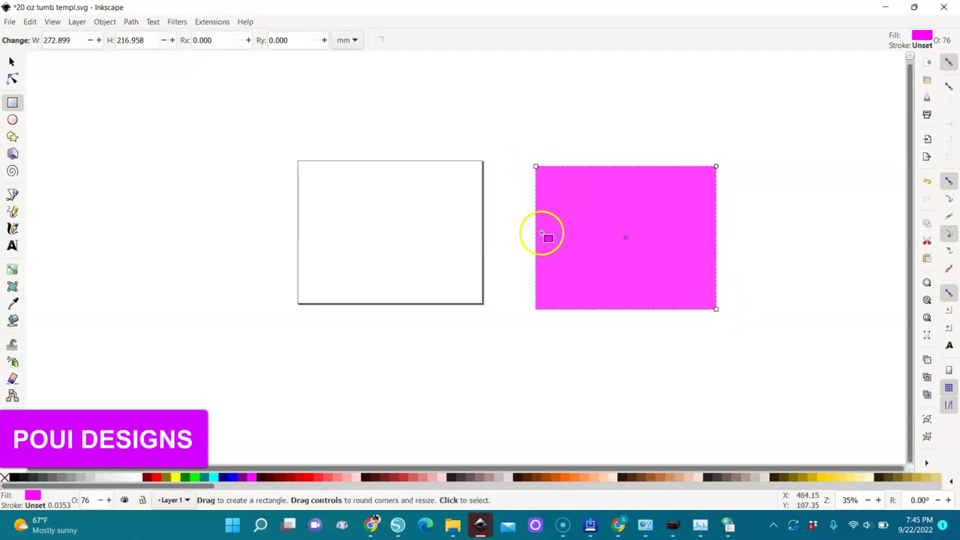
Switch the measurement units to inches and set the magenta rectangle's height to 8.25 in
{"action": "left_click", "coordinate": [11, 60]}
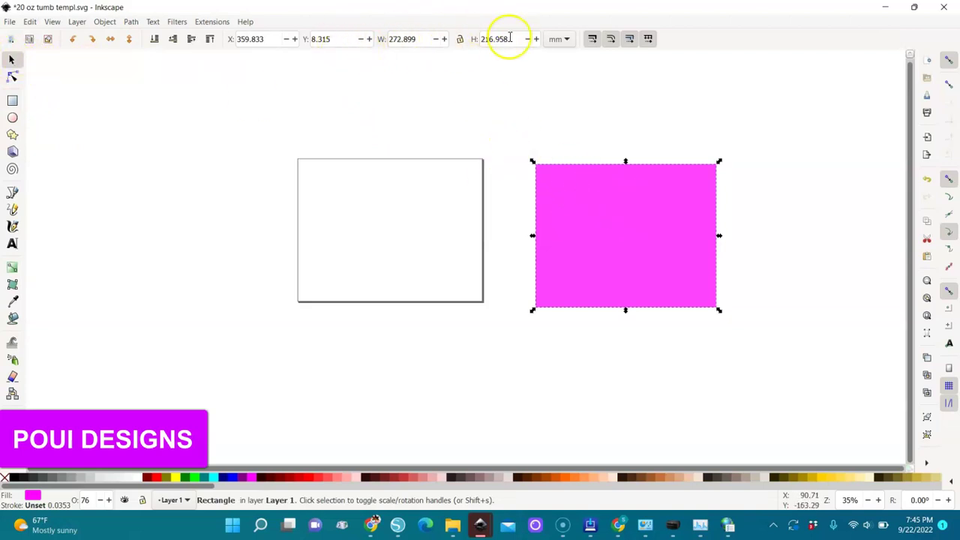
{"action": "left_click", "coordinate": [565, 43]}
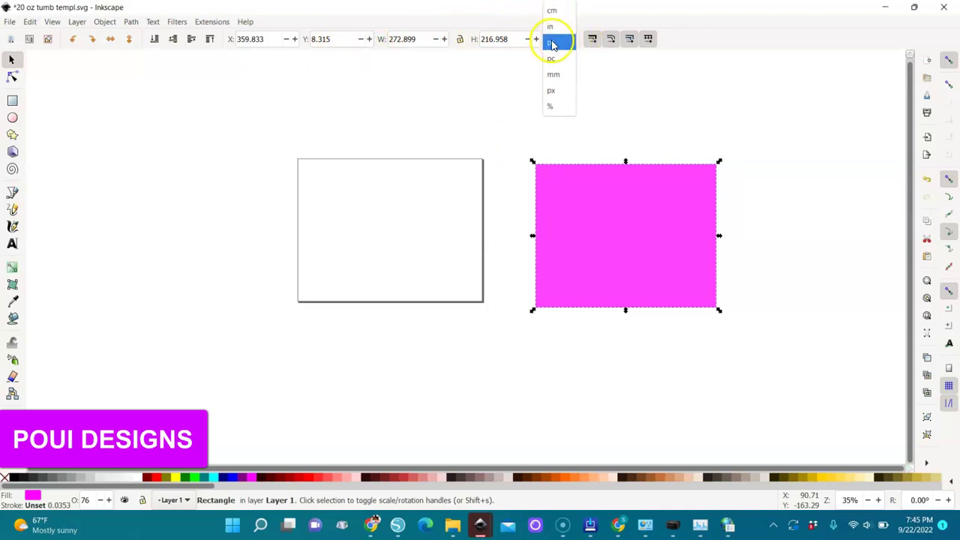
{"action": "left_click", "coordinate": [552, 28]}
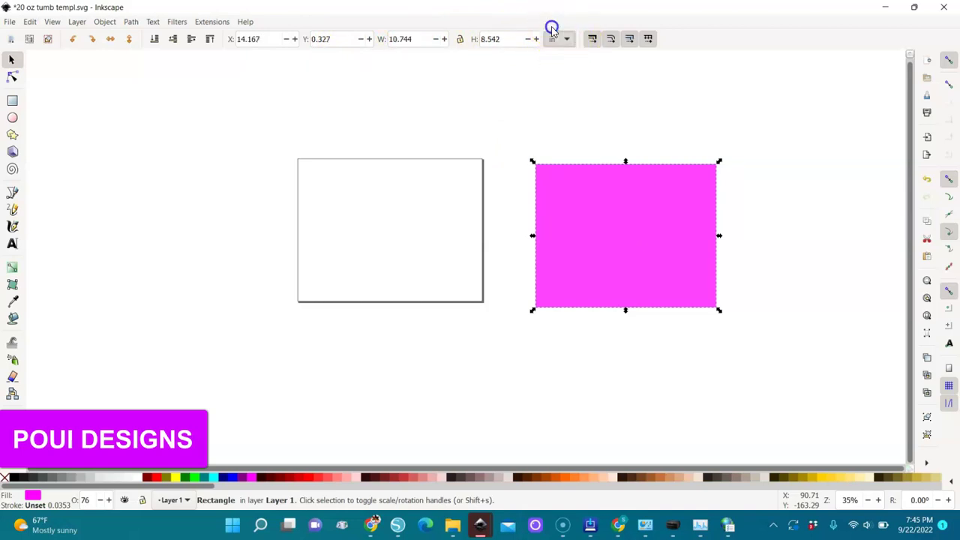
{"action": "left_click", "coordinate": [504, 39]}
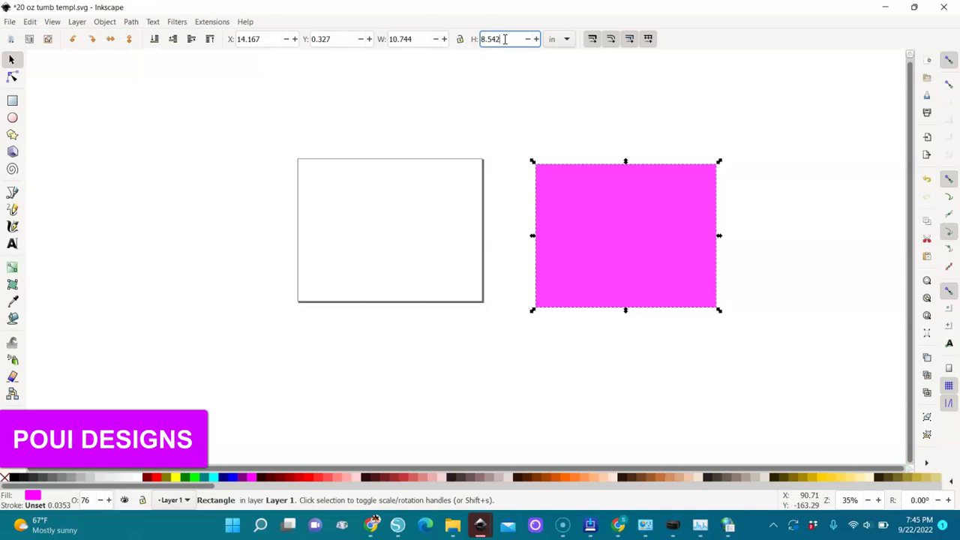
{"action": "key", "text": "BackSpace"}
{"action": "key", "text": "BackSpace"}
{"action": "key", "text": "BackSpace"}
{"action": "type", "text": "25"}
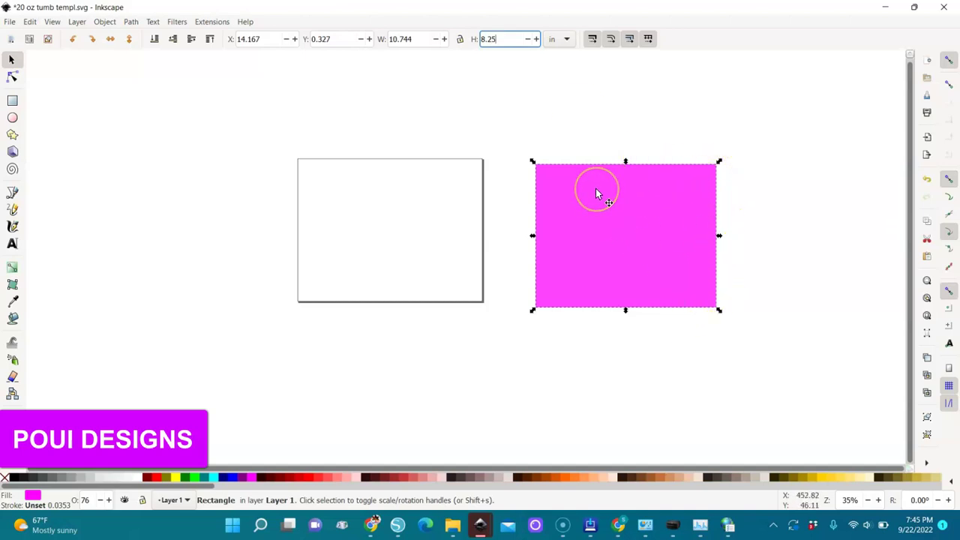
{"action": "key", "text": "Return"}
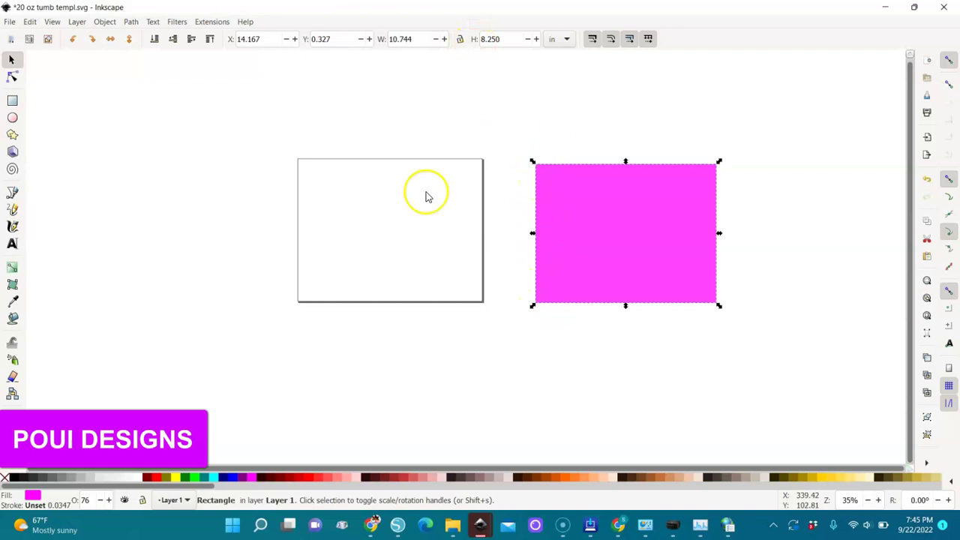
Set the magenta rectangle's width to 9.4 in
{"action": "left_click", "coordinate": [420, 40]}
{"action": "key", "text": "BackSpace"}
{"action": "key", "text": "BackSpace"}
{"action": "key", "text": "BackSpace"}
{"action": "key", "text": "BackSpace"}
{"action": "key", "text": "BackSpace"}
{"action": "key", "text": "BackSpace"}
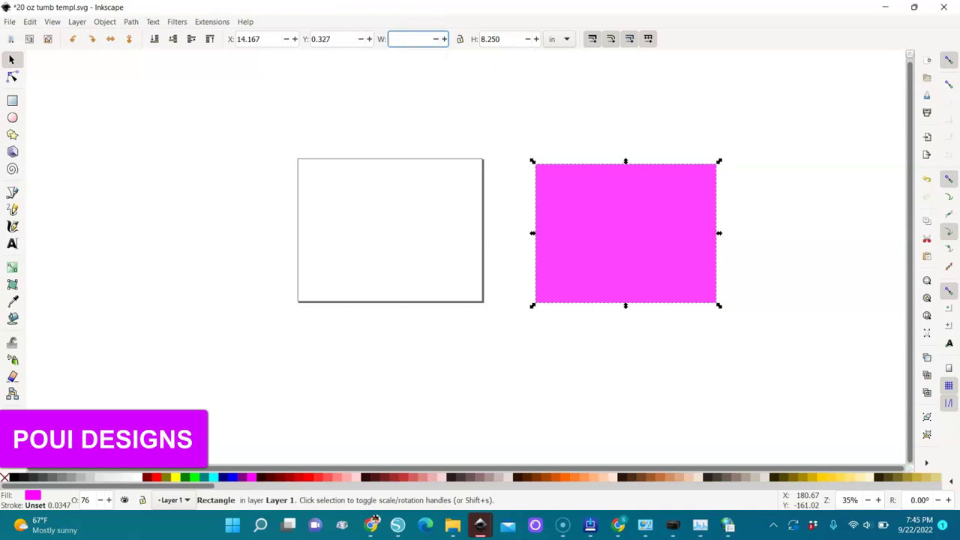
{"action": "type", "text": "9.4"}
{"action": "key", "text": "Return"}
Move the magenta rectangle onto the page, to about X 0.774 in and Y 0.119 in
{"action": "left_click_drag", "start_coordinate": [627, 222], "coordinate": [398, 215]}
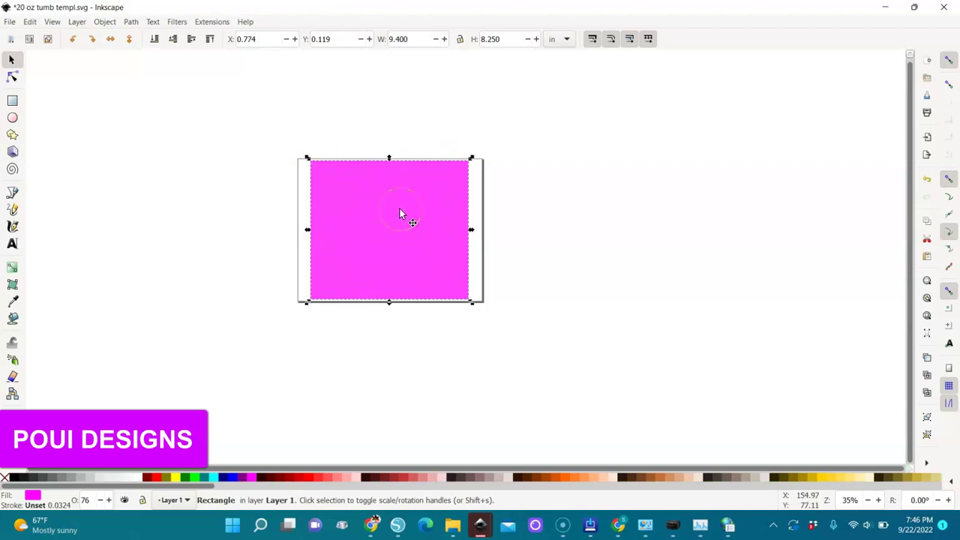
{"action": "key", "text": "3"}
{"action": "key", "text": "minus"}
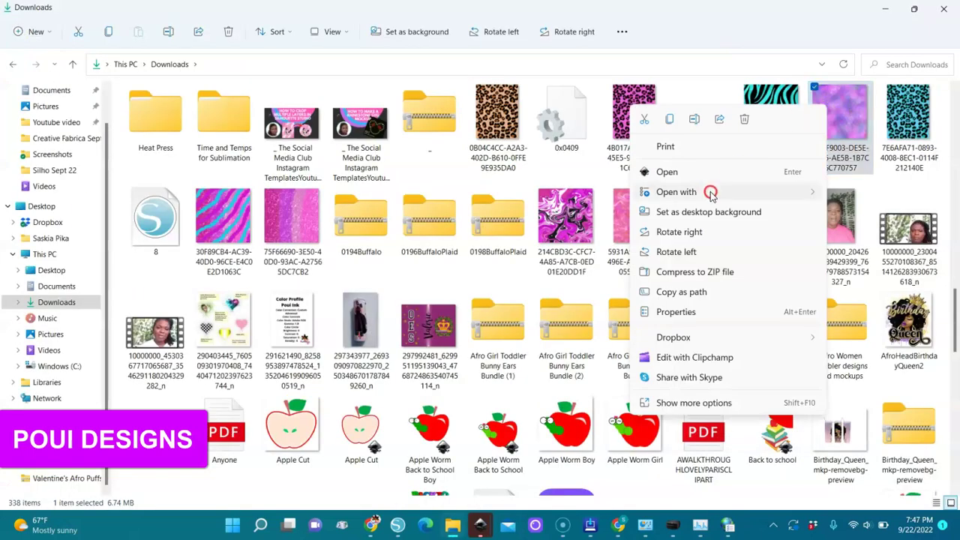
Open the selected purple-and-blue background image from the Downloads folder, then return to the tumbler template document
{"action": "left_click", "coordinate": [665, 172]}
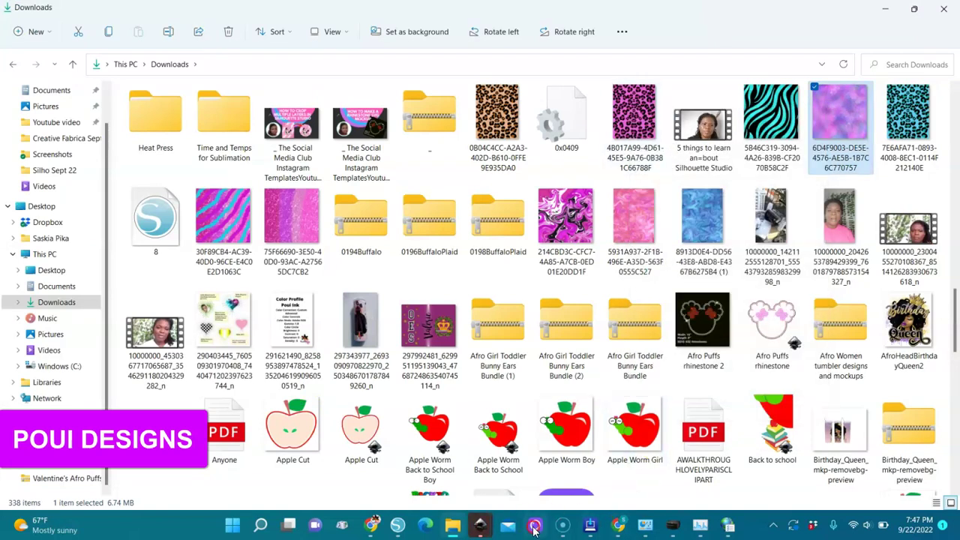
{"action": "mouse_move", "coordinate": [482, 529]}
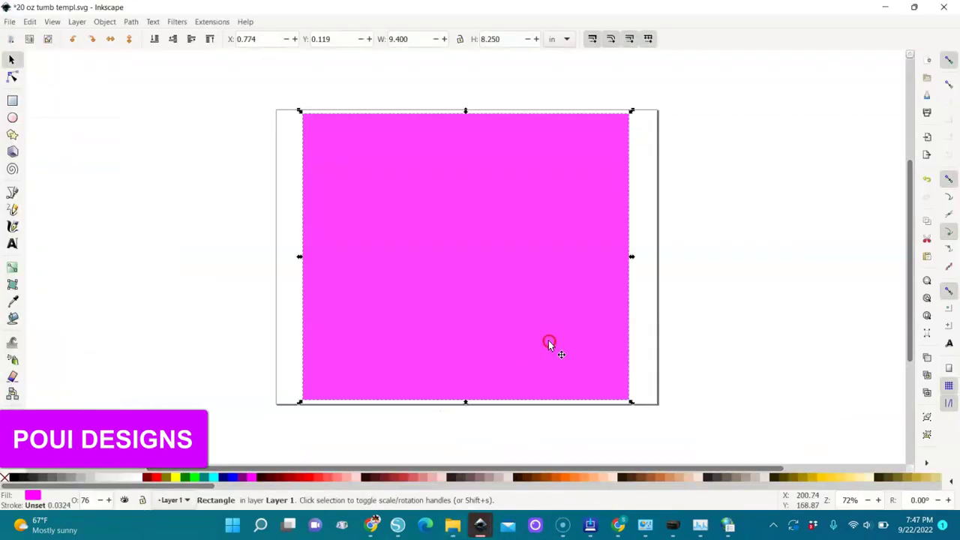
Switch to the AfroHeadBirthdayQueen2.png document, maximize its window and copy the Birthday Queen image
{"action": "mouse_move", "coordinate": [484, 527]}
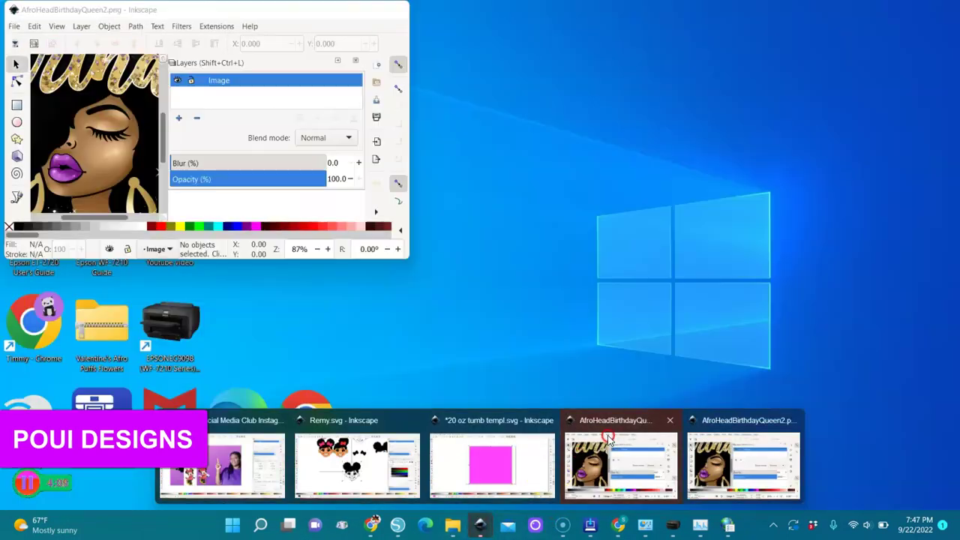
{"action": "left_click", "coordinate": [618, 465]}
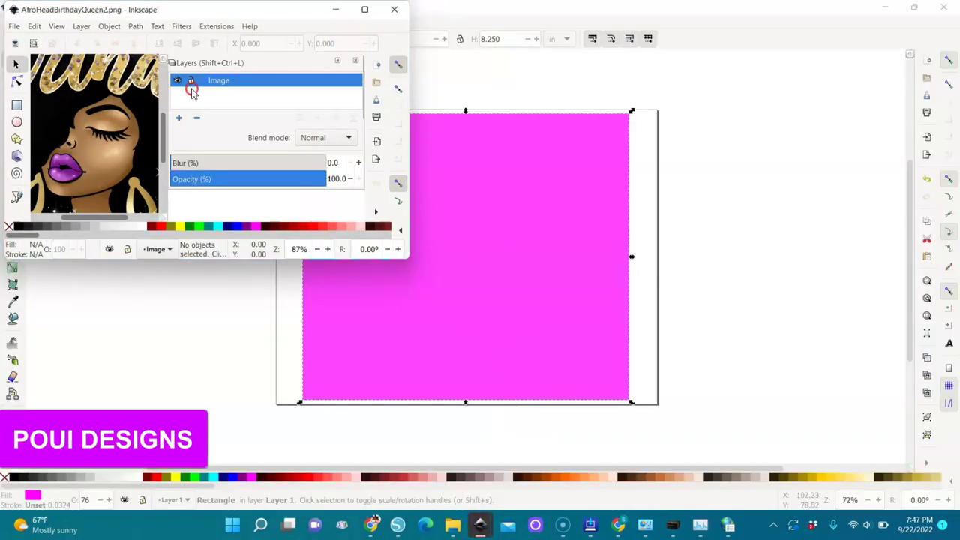
{"action": "left_click", "coordinate": [117, 117]}
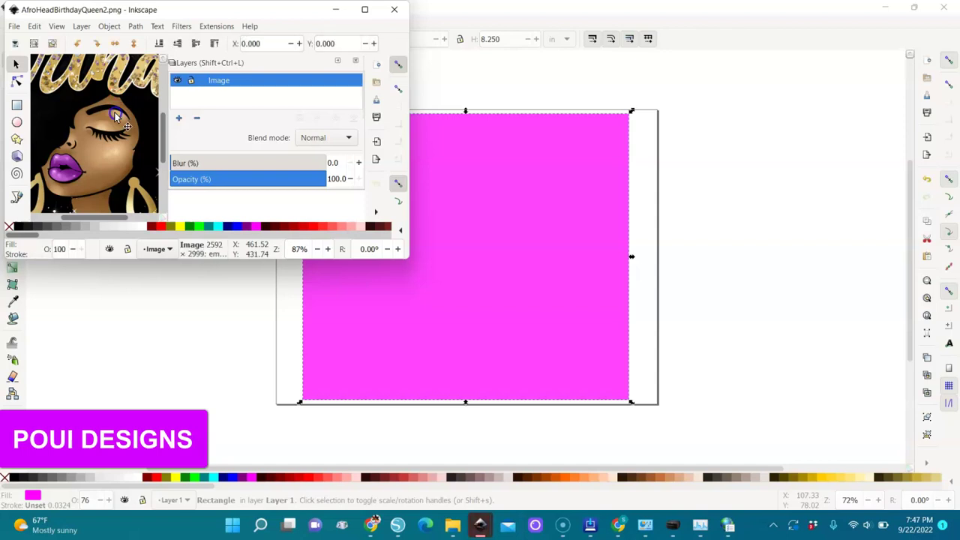
{"action": "left_click", "coordinate": [364, 9]}
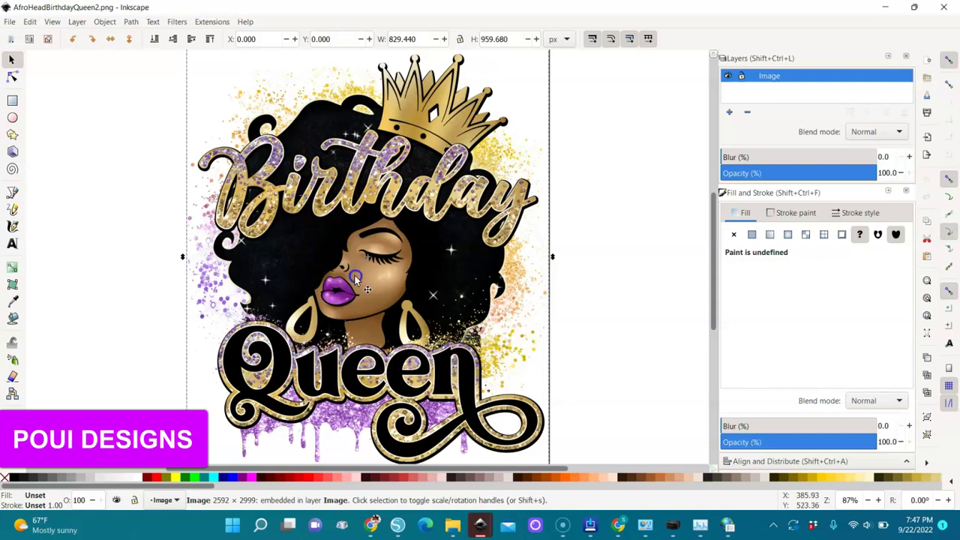
{"action": "right_click", "coordinate": [355, 275]}
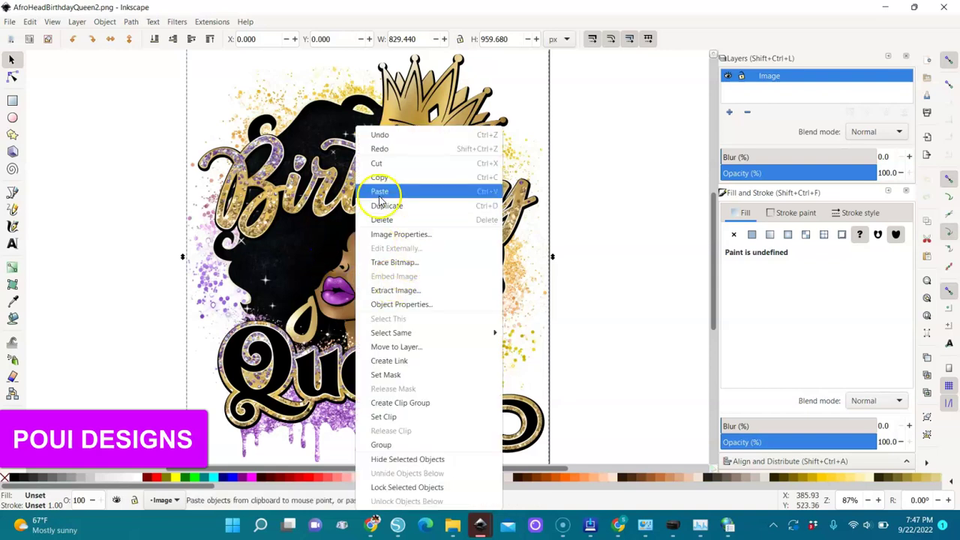
{"action": "left_click", "coordinate": [379, 180]}
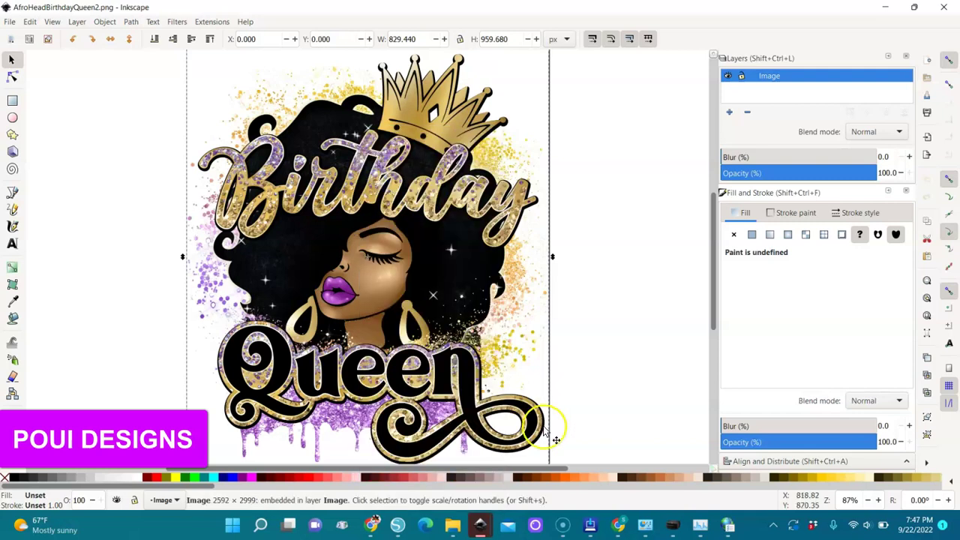
Return to the 20 oz tumbler template document and paste the Birthday Queen image into it
{"action": "mouse_move", "coordinate": [480, 527]}
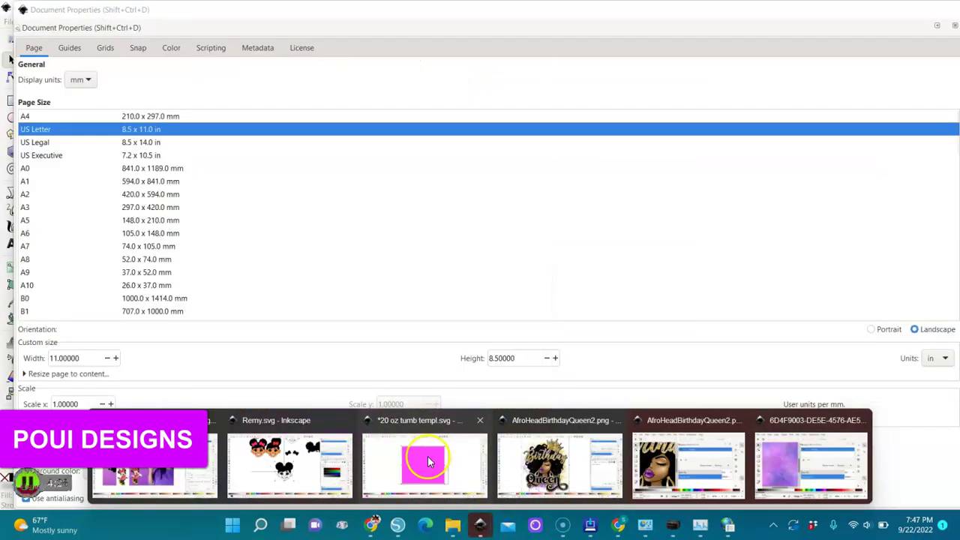
{"action": "left_click", "coordinate": [428, 456]}
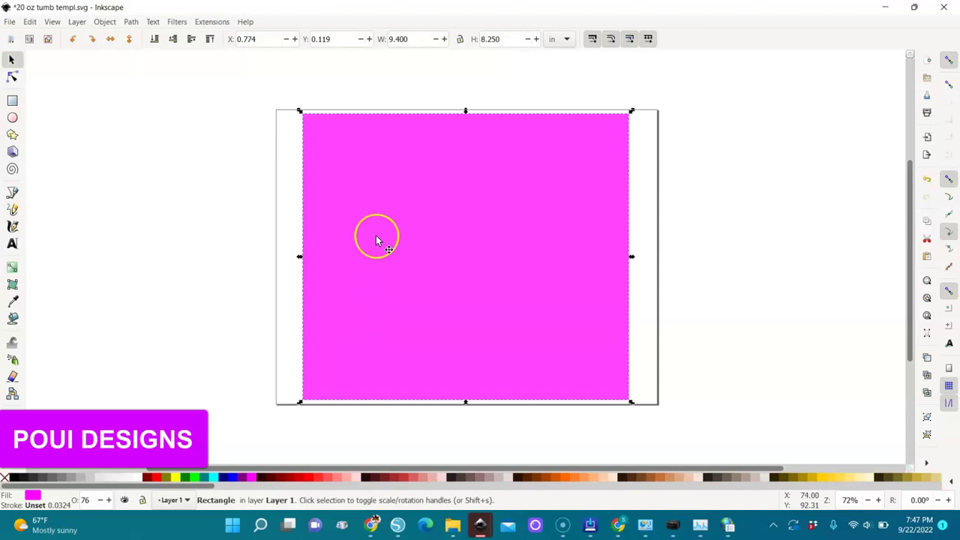
{"action": "key", "text": "ctrl"}
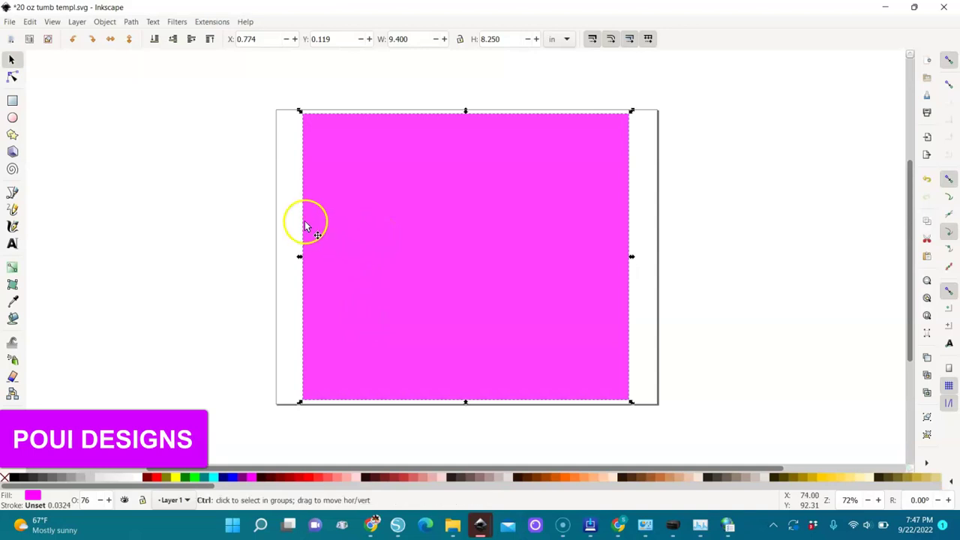
{"action": "key", "text": "ctrl+v"}
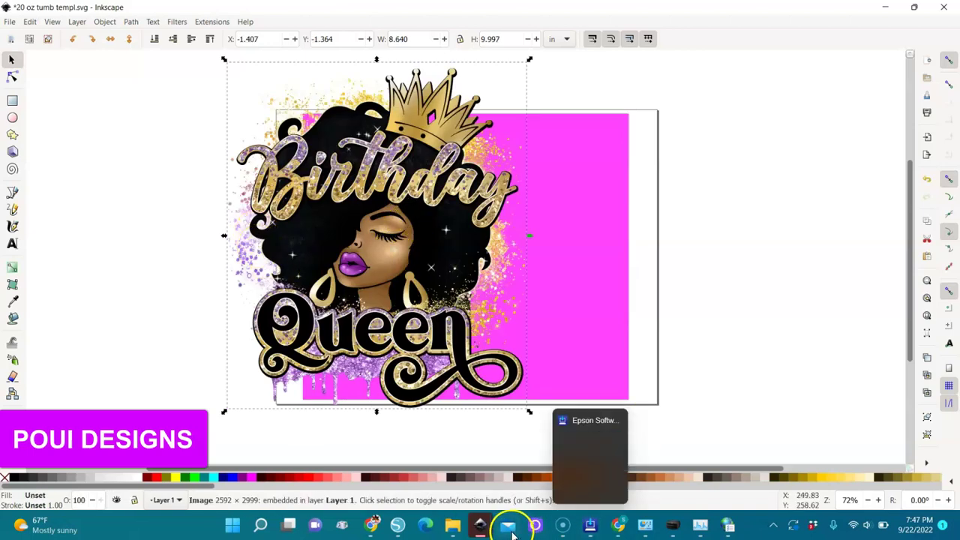
Switch to the purple-and-blue background image document, maximize its window and copy the background image
{"action": "mouse_move", "coordinate": [480, 528]}
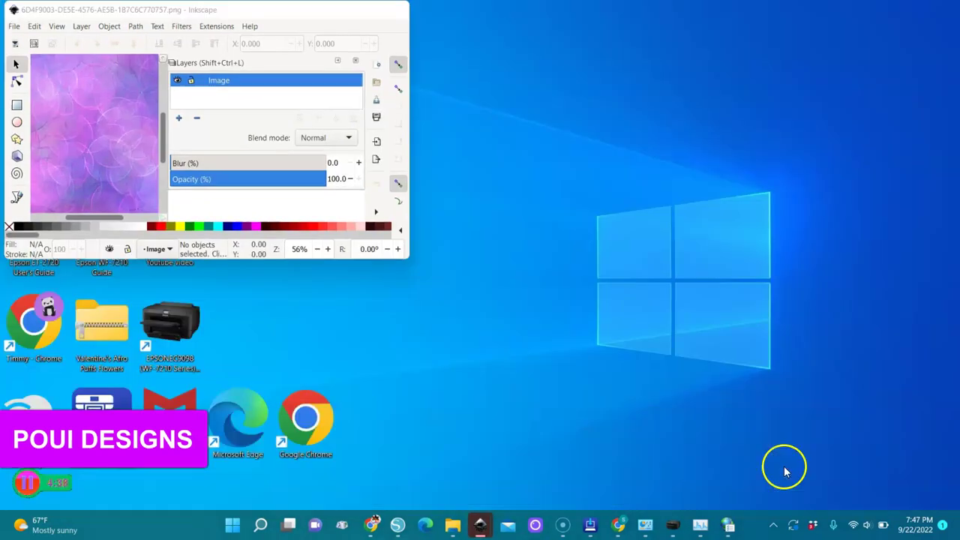
{"action": "left_click", "coordinate": [784, 466]}
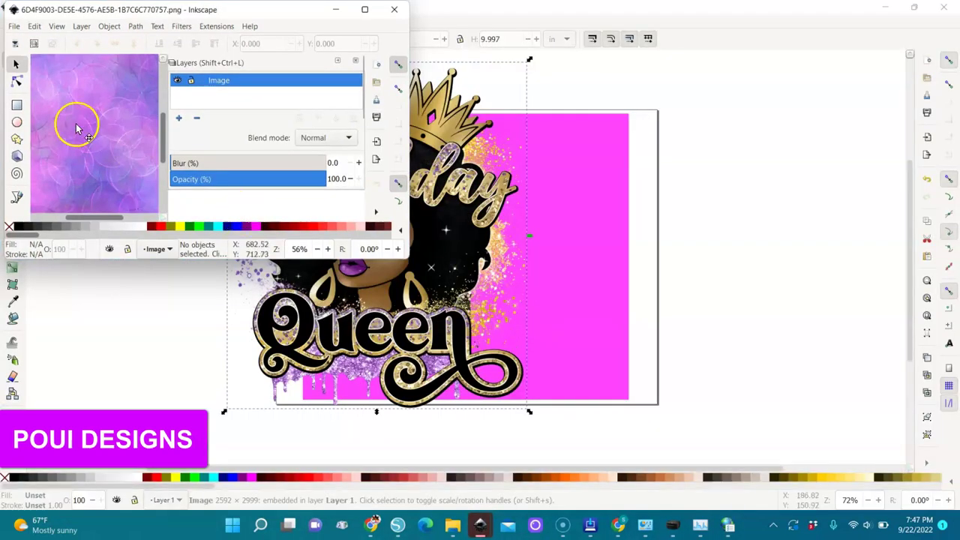
{"action": "left_click", "coordinate": [114, 104]}
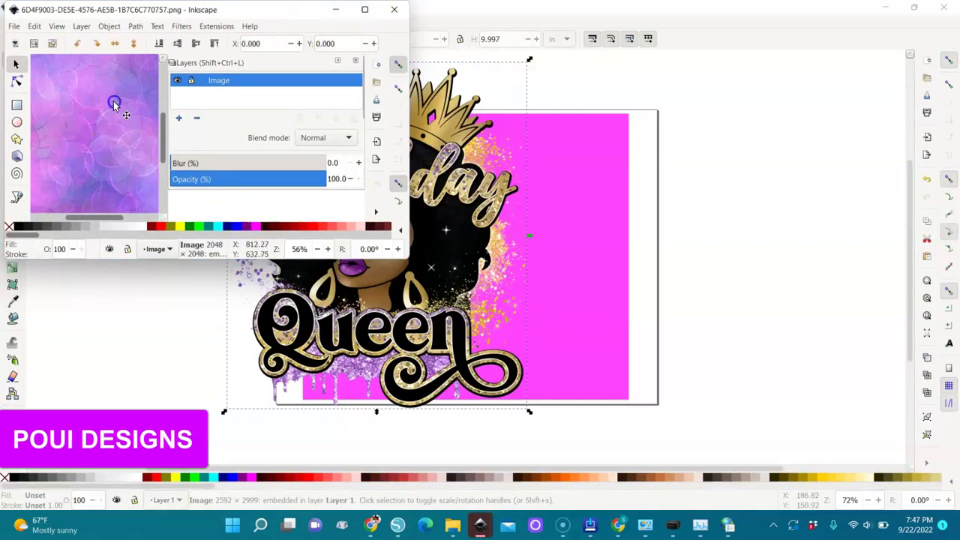
{"action": "left_click", "coordinate": [365, 9]}
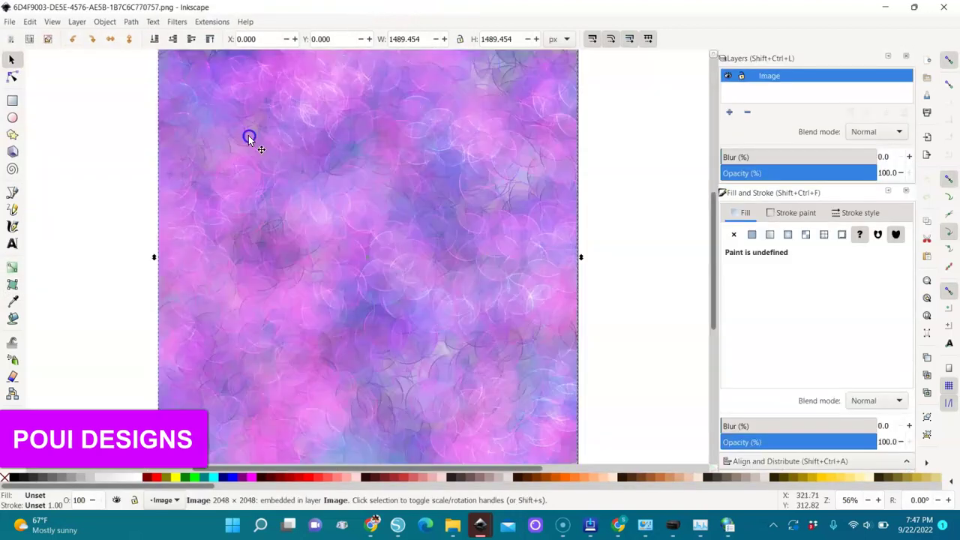
{"action": "right_click", "coordinate": [254, 194]}
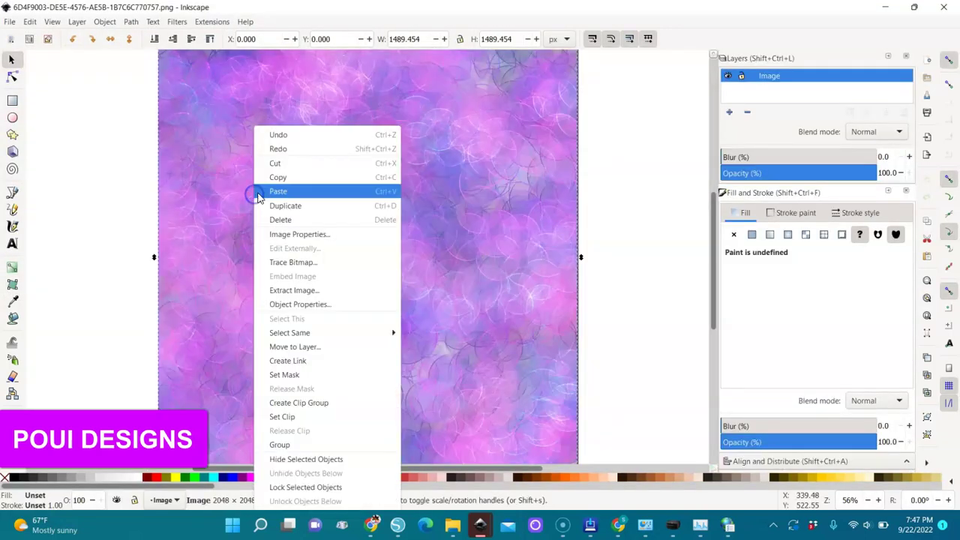
{"action": "left_click", "coordinate": [281, 178]}
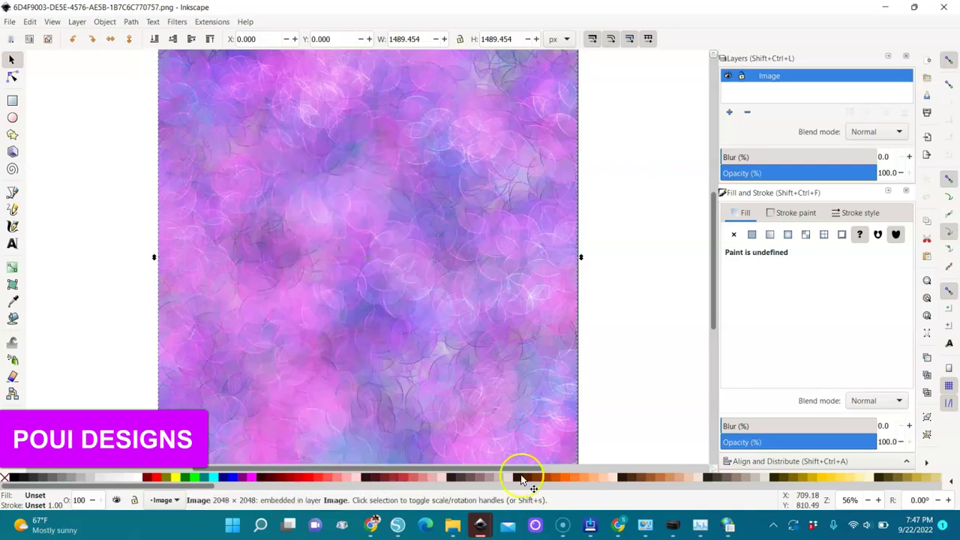
Return to the 20 oz tumbler template document and paste the purple-and-blue background image
{"action": "mouse_move", "coordinate": [480, 523]}
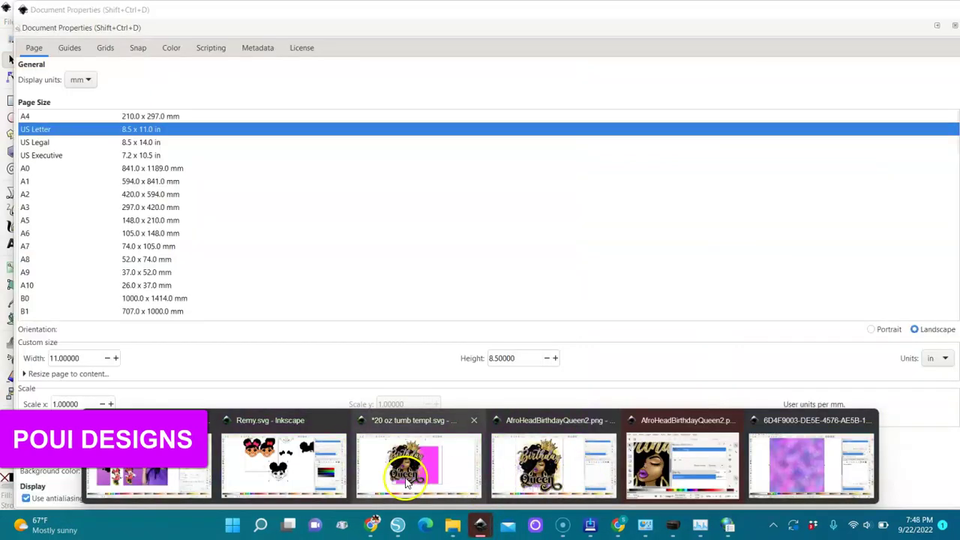
{"action": "left_click", "coordinate": [416, 469]}
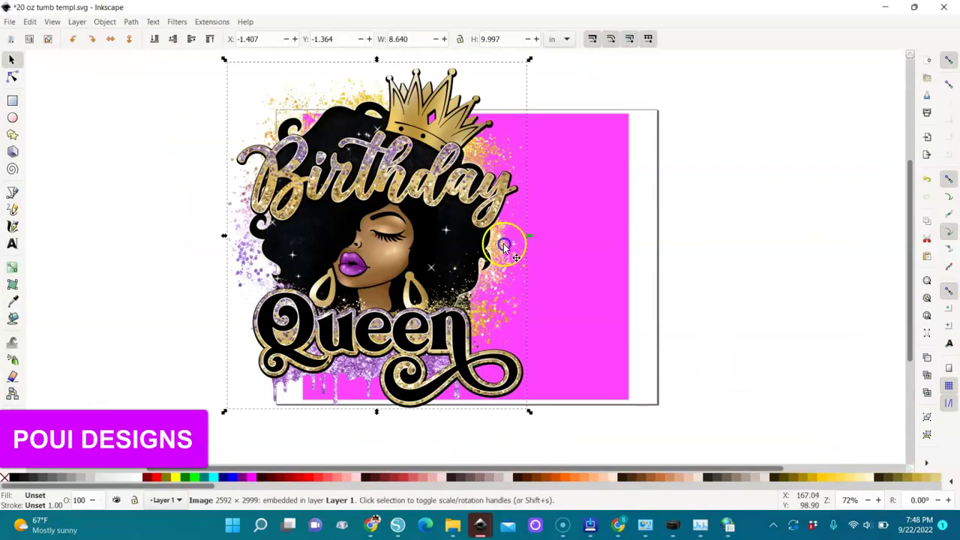
{"action": "left_click", "coordinate": [601, 204]}
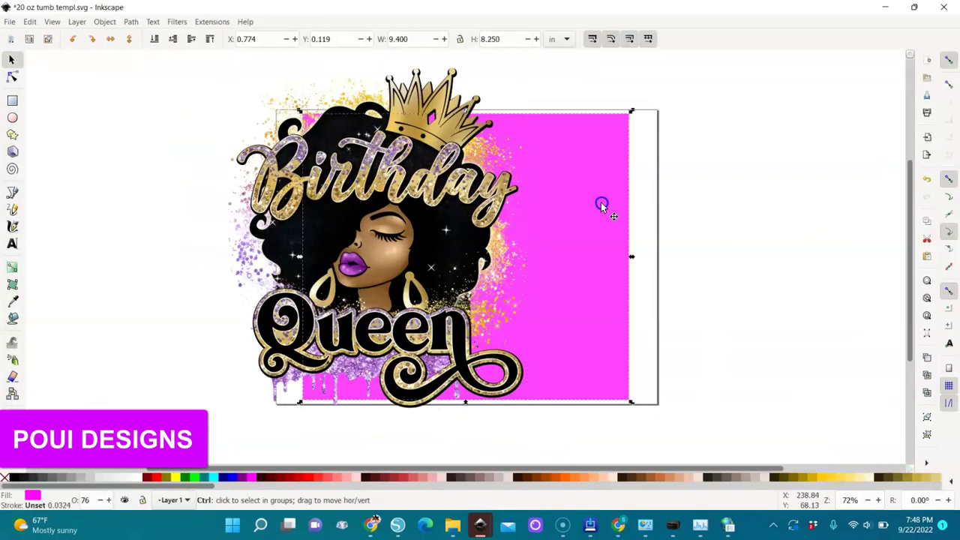
{"action": "key", "text": "ctrl+v"}
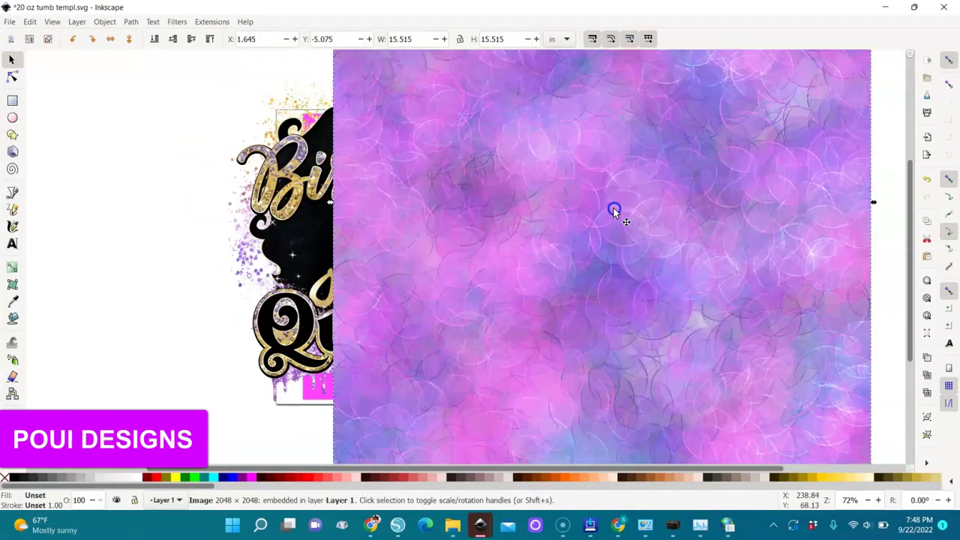
{"action": "left_click", "coordinate": [522, 343]}
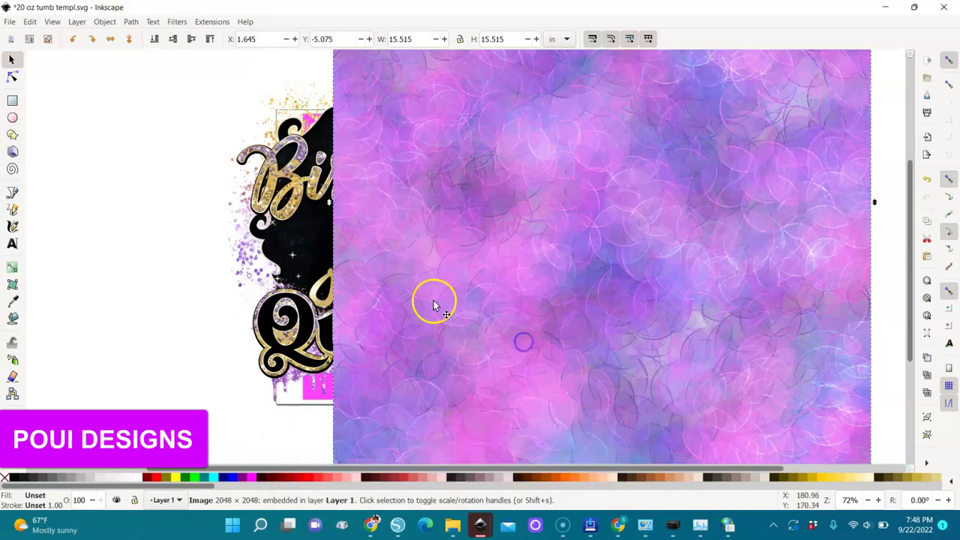
Move the background image clear of the page on its right and the Birthday Queen image clear of it on its left
{"action": "key", "text": "minus"}
{"action": "key", "text": "minus"}
{"action": "key", "text": "minus"}
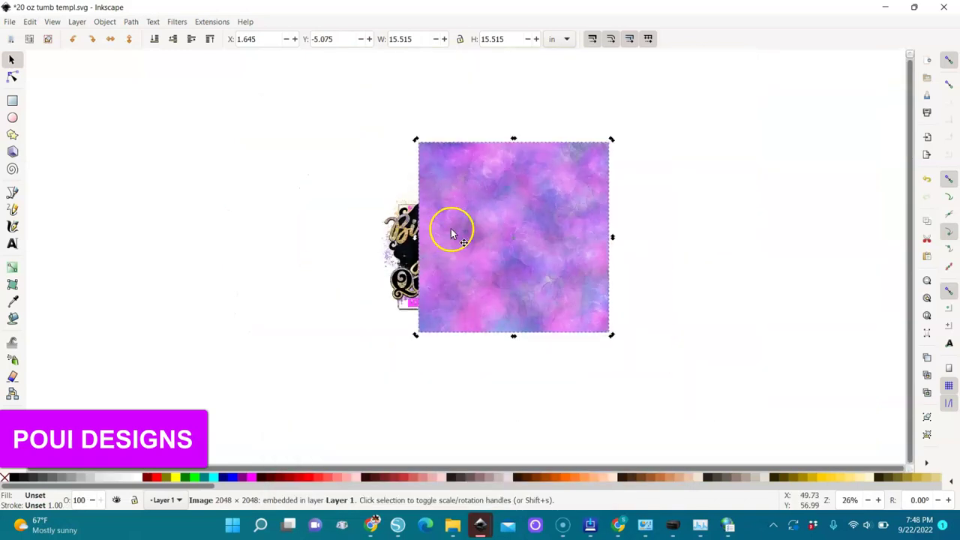
{"action": "left_click_drag", "start_coordinate": [483, 223], "coordinate": [632, 236]}
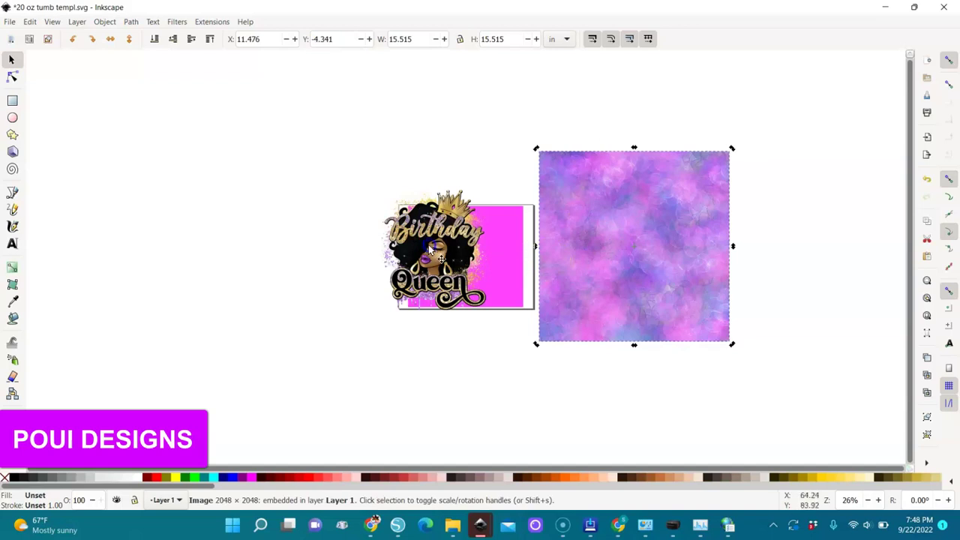
{"action": "left_click_drag", "start_coordinate": [290, 276], "coordinate": [273, 277]}
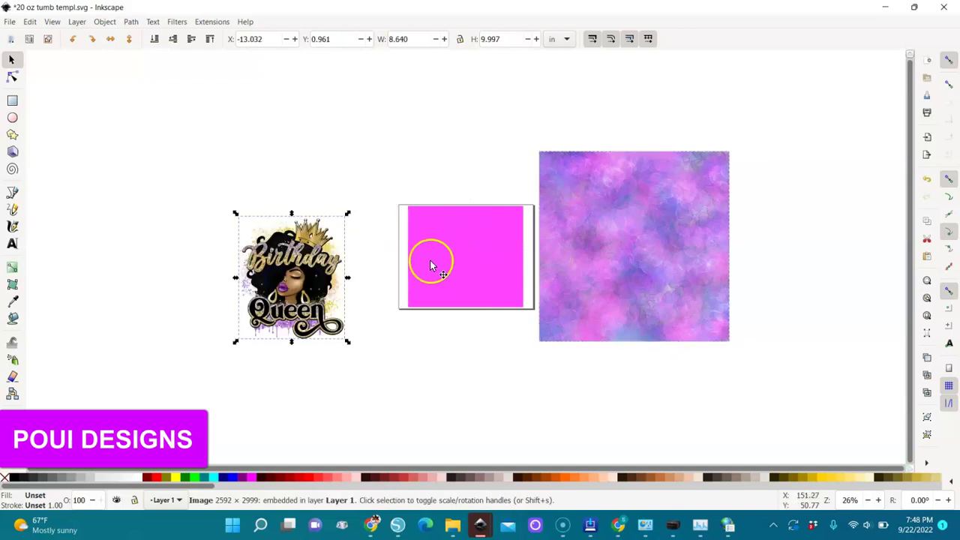
Resize the background image to 9.4 in wide and 8.25 in high, and shift it to about X 13.419 in, Y -3.307 in
{"action": "left_click", "coordinate": [622, 225]}
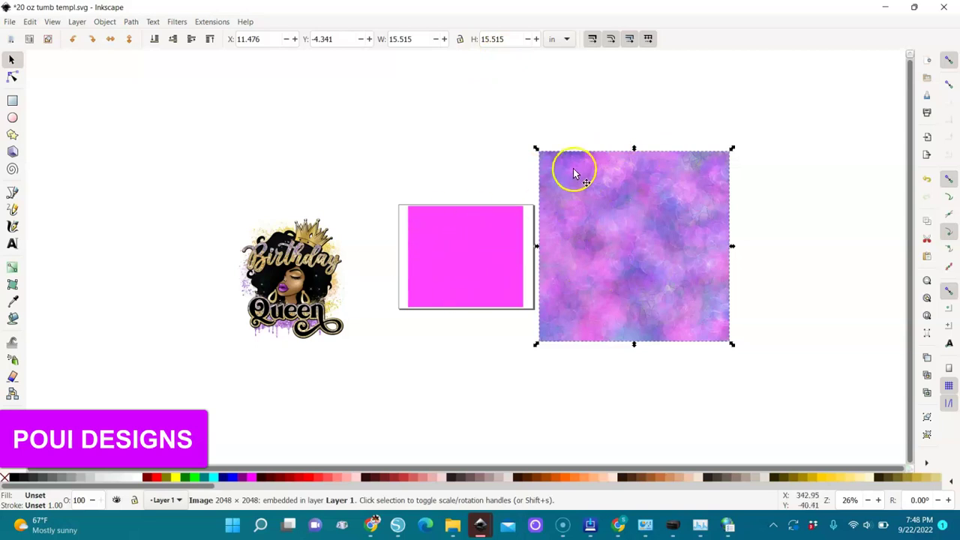
{"action": "left_click", "coordinate": [499, 39]}
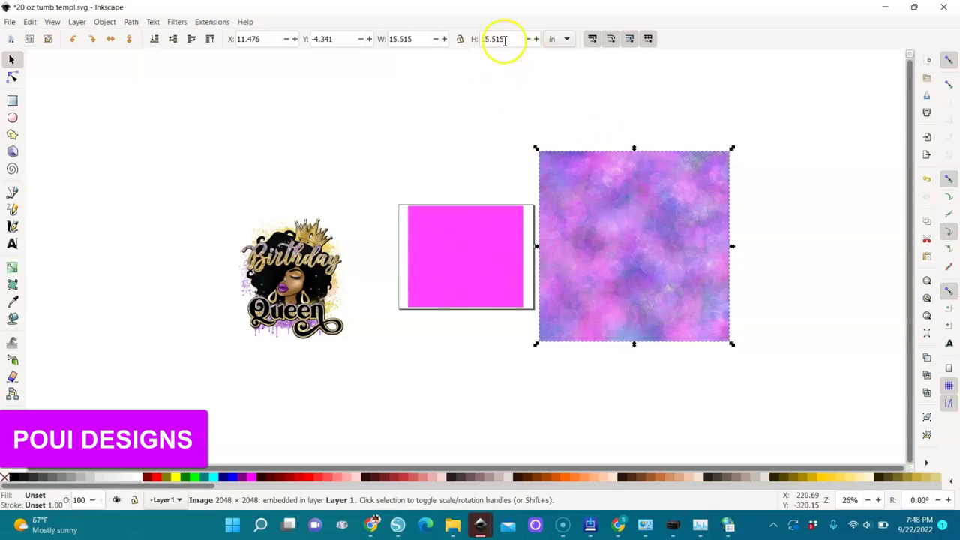
{"action": "left_click", "coordinate": [504, 41]}
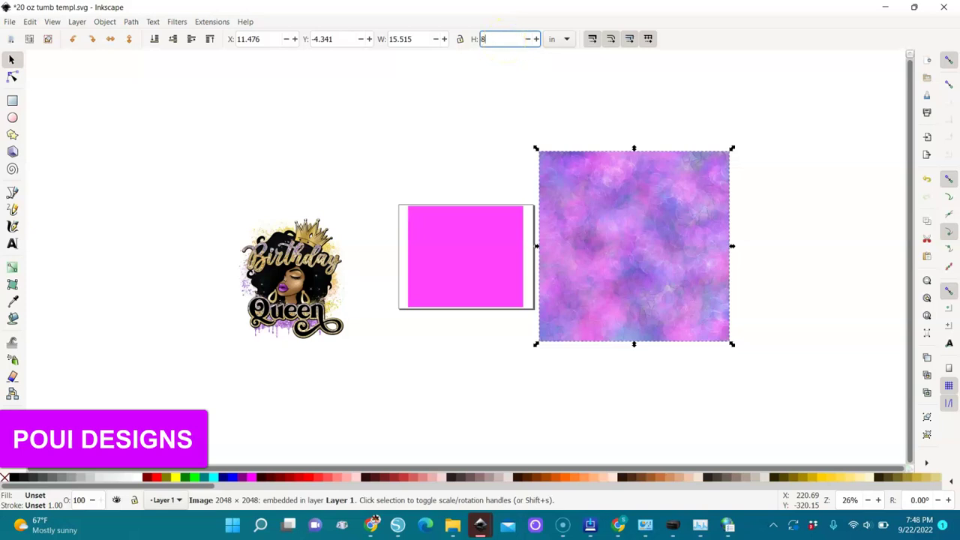
{"action": "type", "text": "5.25"}
{"action": "key", "text": "Return"}
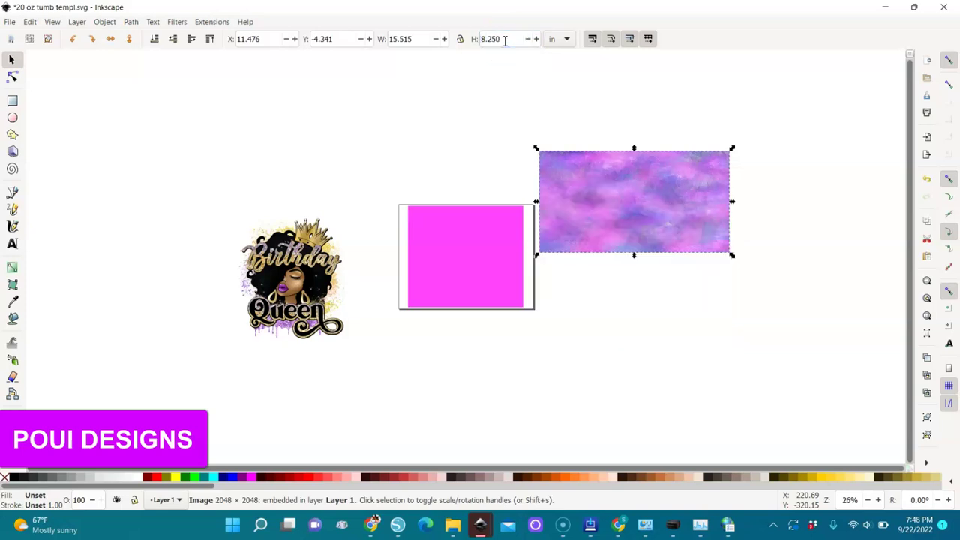
{"action": "left_click_drag", "start_coordinate": [425, 38], "coordinate": [371, 39]}
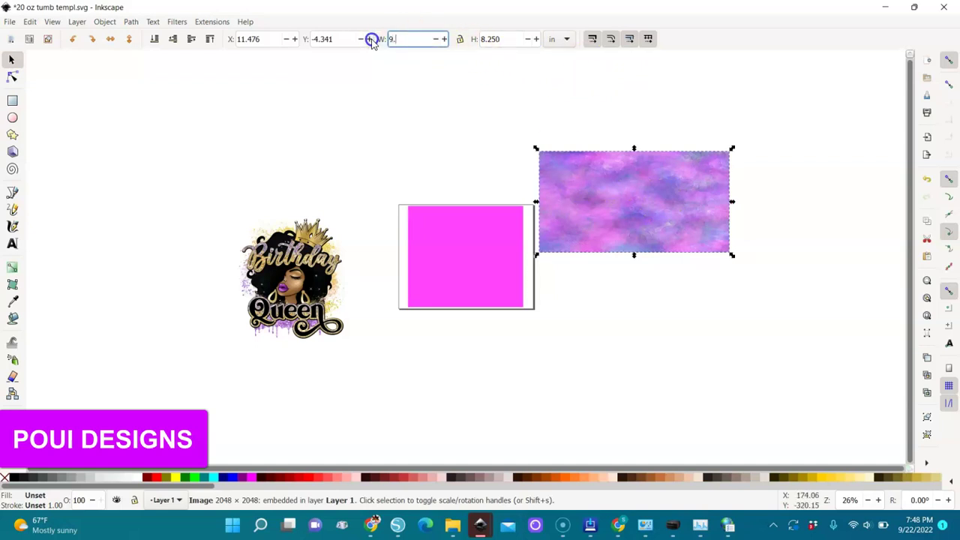
{"action": "type", "text": "9.4"}
{"action": "key", "text": "Return"}
{"action": "left_click_drag", "start_coordinate": [591, 221], "coordinate": [595, 250]}
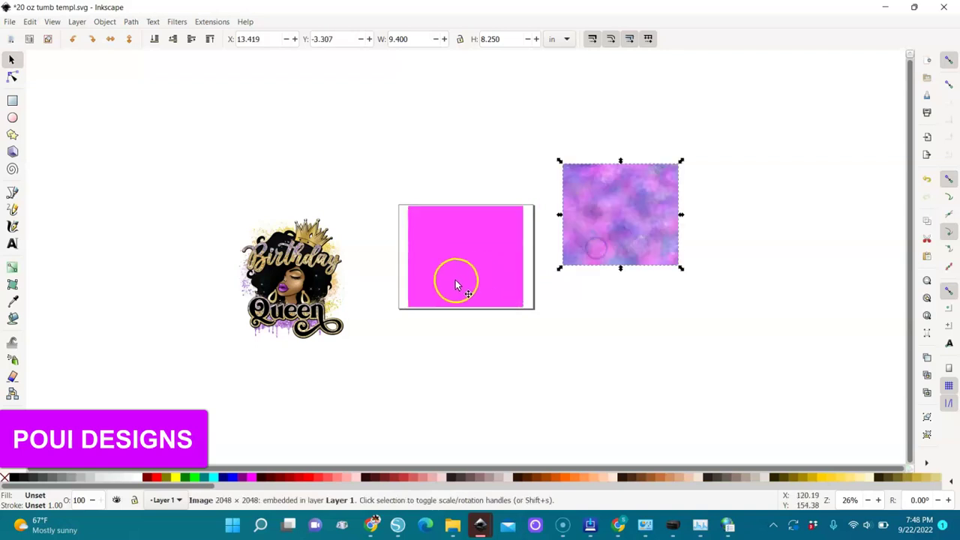
Move the magenta rectangle off the page above the Birthday Queen image, and place the background image on the page at about X 0.815 in, Y 0.119 in
{"action": "left_click_drag", "start_coordinate": [451, 285], "coordinate": [254, 128]}
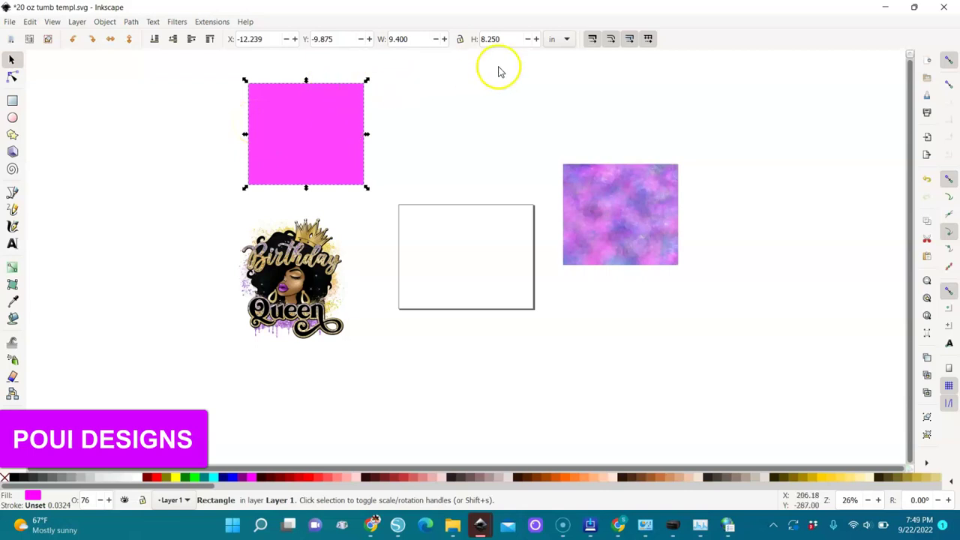
{"action": "left_click_drag", "start_coordinate": [529, 253], "coordinate": [489, 257]}
Move the Birthday Queen image over the left part of the page and raise it to the top of the stacking order
{"action": "left_click_drag", "start_coordinate": [315, 298], "coordinate": [492, 274]}
{"action": "left_click_drag", "start_coordinate": [497, 318], "coordinate": [463, 326]}
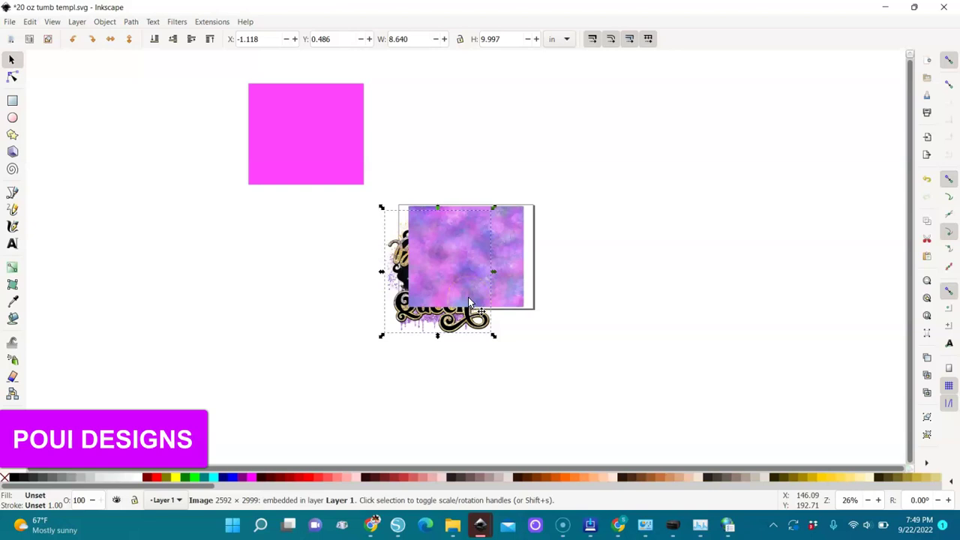
{"action": "key", "text": "Home"}
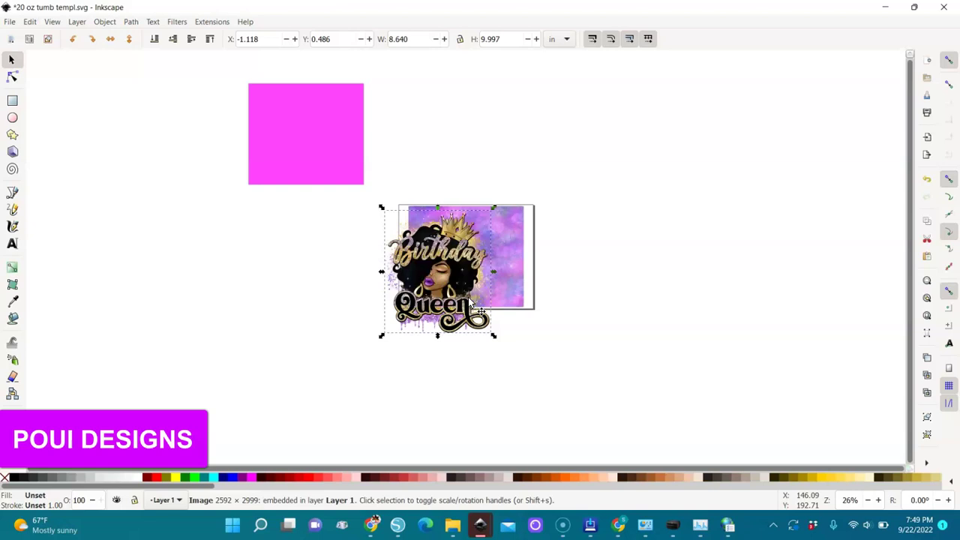
{"action": "left_click", "coordinate": [105, 24]}
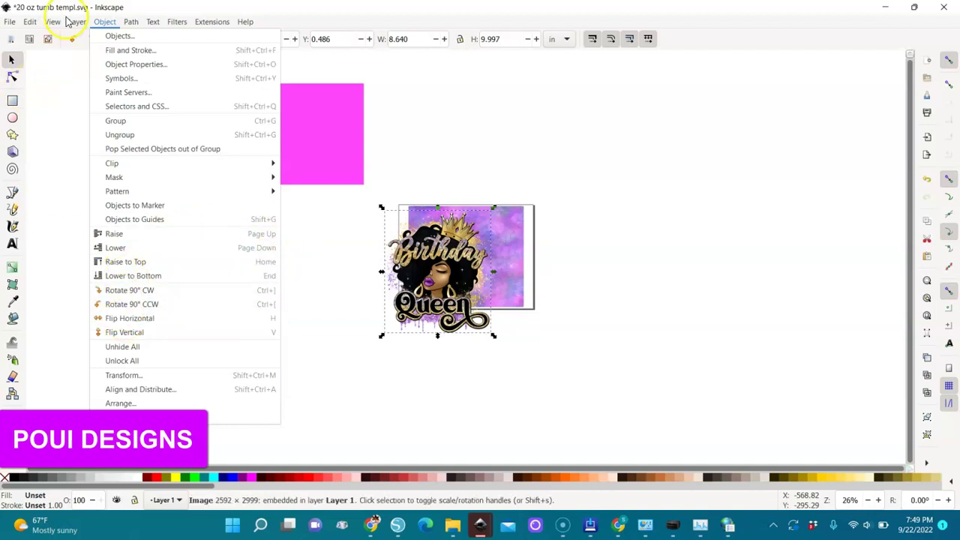
{"action": "mouse_move", "coordinate": [77, 21]}
{"action": "left_click", "coordinate": [259, 349]}
Move the Birthday Queen image aside to check the background, and place it over the background's right half at about X 3.256 in, Y -0.829 in
{"action": "left_click_drag", "start_coordinate": [445, 280], "coordinate": [619, 267]}
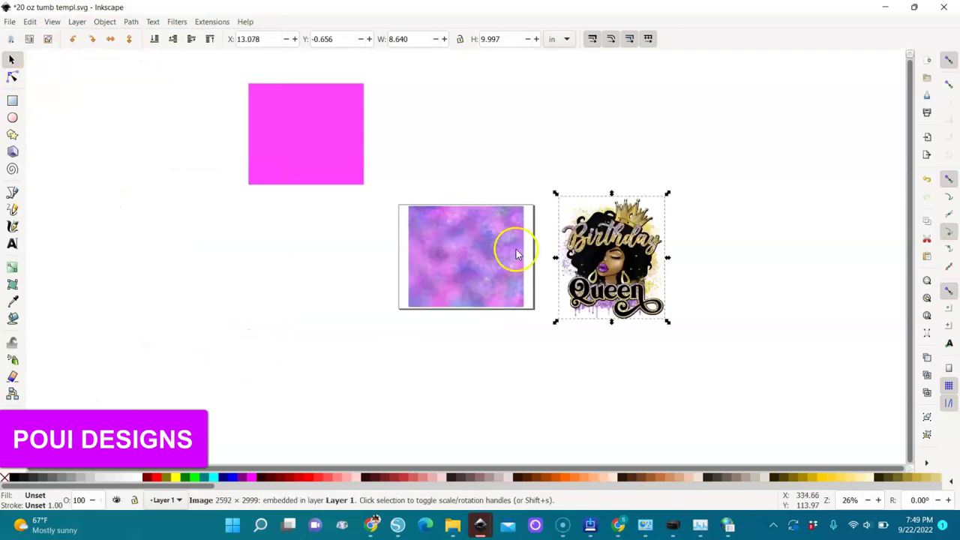
{"action": "left_click", "coordinate": [461, 271]}
{"action": "key", "text": "3"}
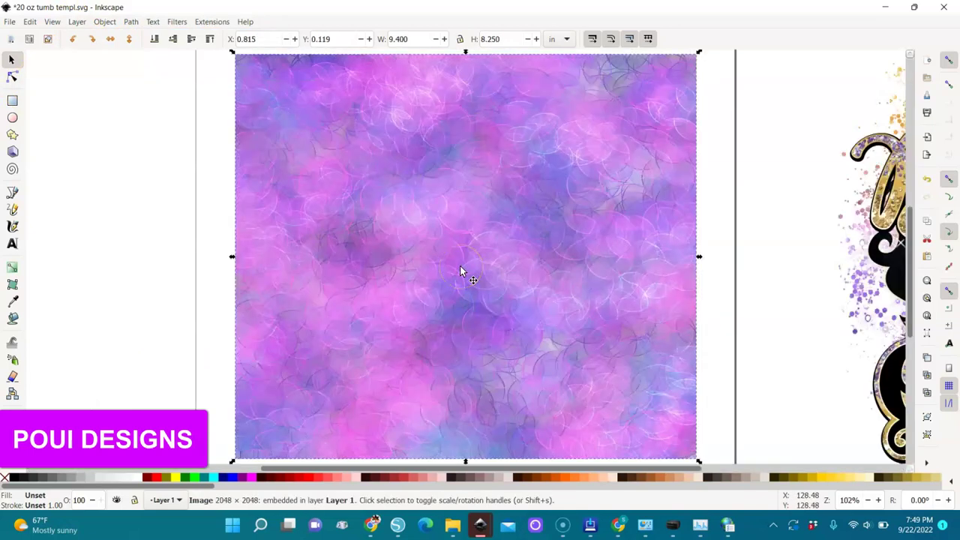
{"action": "key", "text": "minus"}
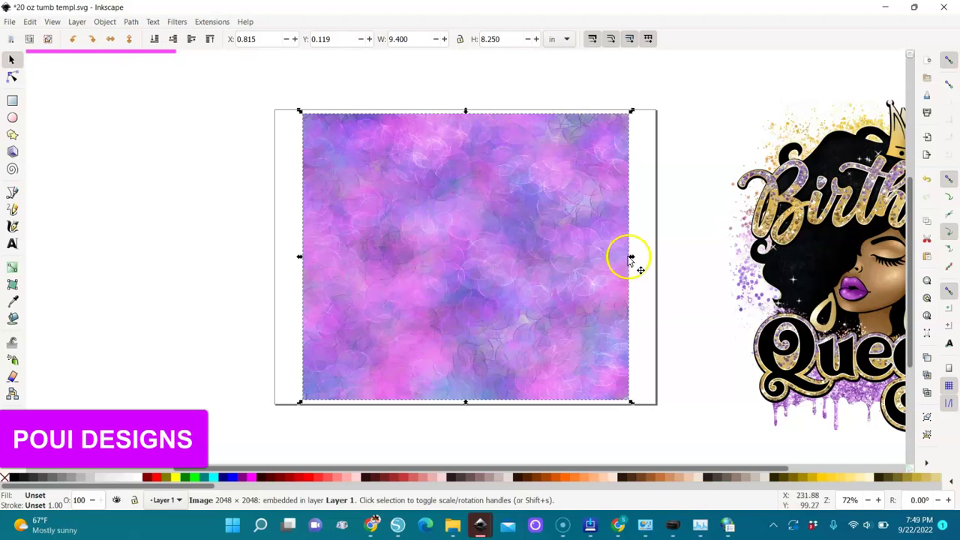
{"action": "left_click_drag", "start_coordinate": [828, 271], "coordinate": [485, 259]}
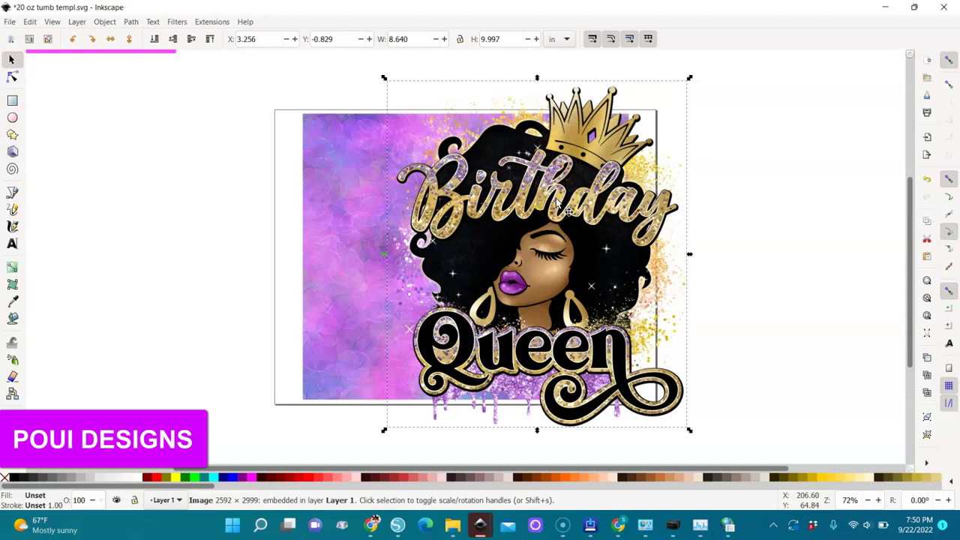
Scale the Birthday Queen image proportionally to 7.5 in high and place it over the background at about X 2.103 in, Y 0.642 in
{"action": "key", "text": "Escape"}
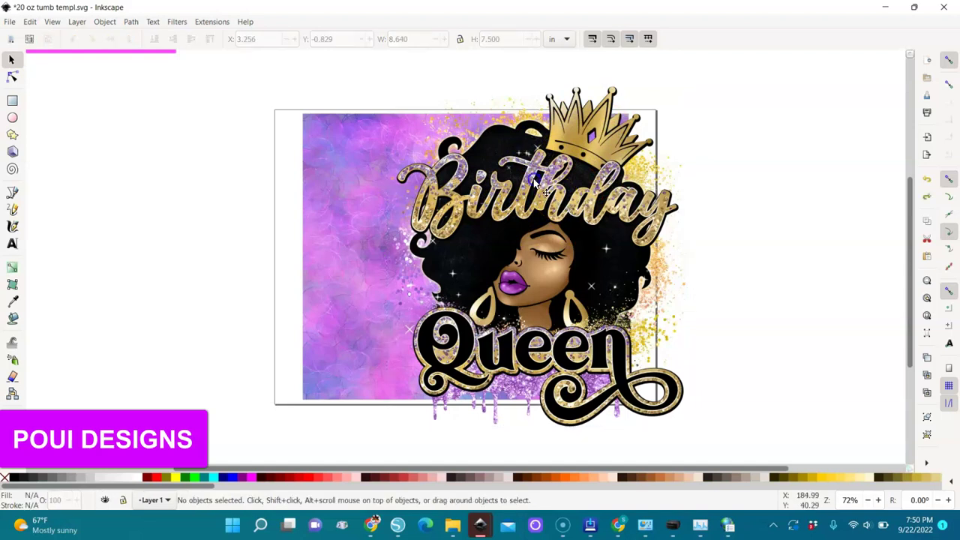
{"action": "left_click", "coordinate": [550, 209]}
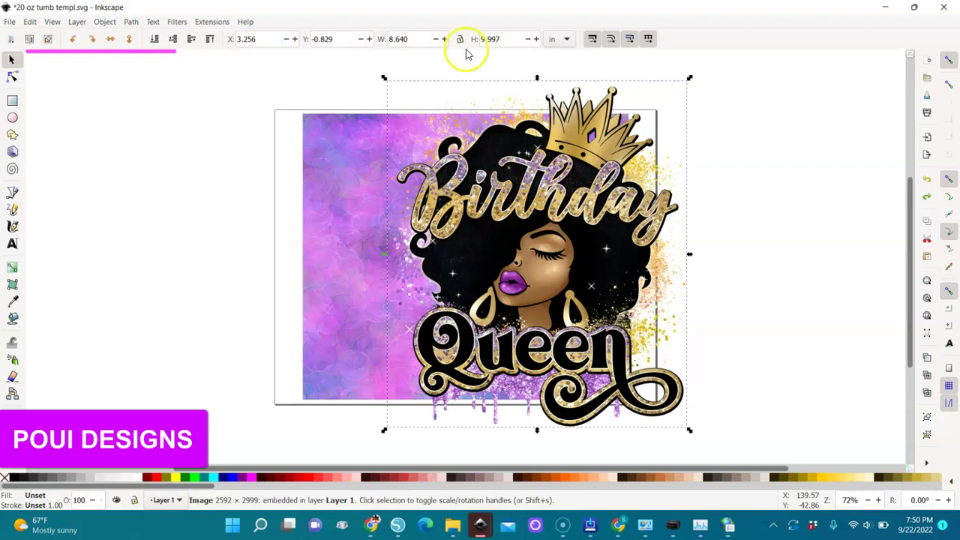
{"action": "left_click", "coordinate": [460, 41]}
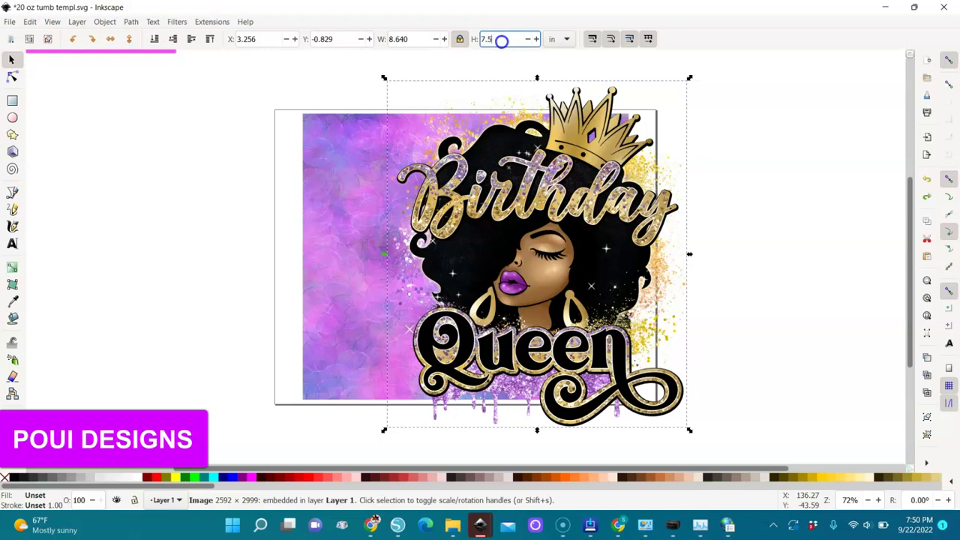
{"action": "key", "text": "Return"}
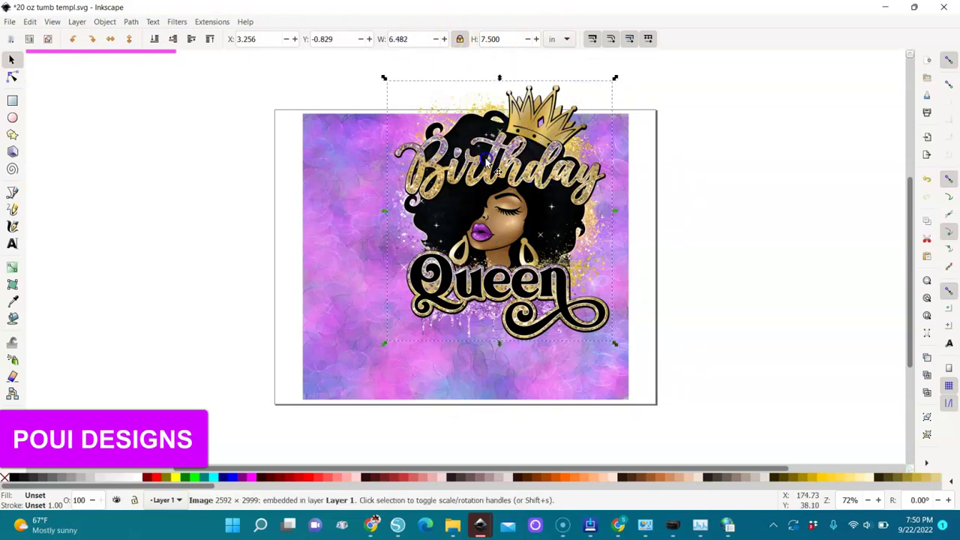
{"action": "left_click_drag", "start_coordinate": [510, 203], "coordinate": [475, 241]}
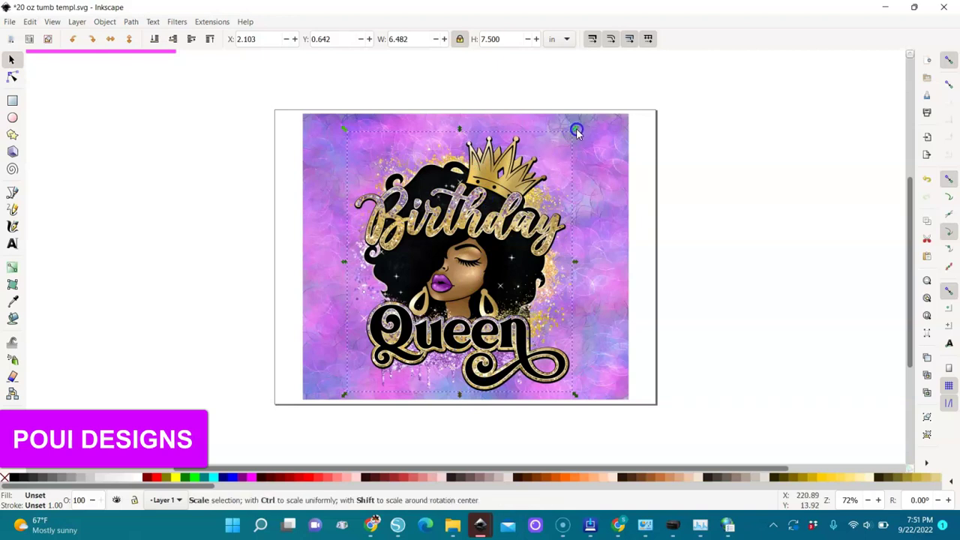
{"action": "left_click", "coordinate": [525, 280]}
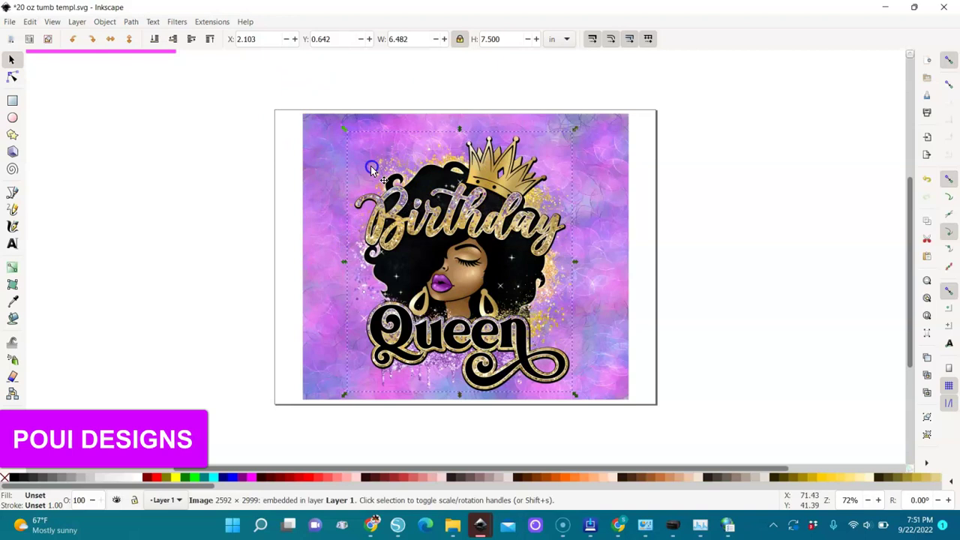
Centre the Birthday Queen image and the background image on each other horizontally and vertically, relative to the selection area
{"action": "left_click_drag", "start_coordinate": [275, 84], "coordinate": [698, 426]}
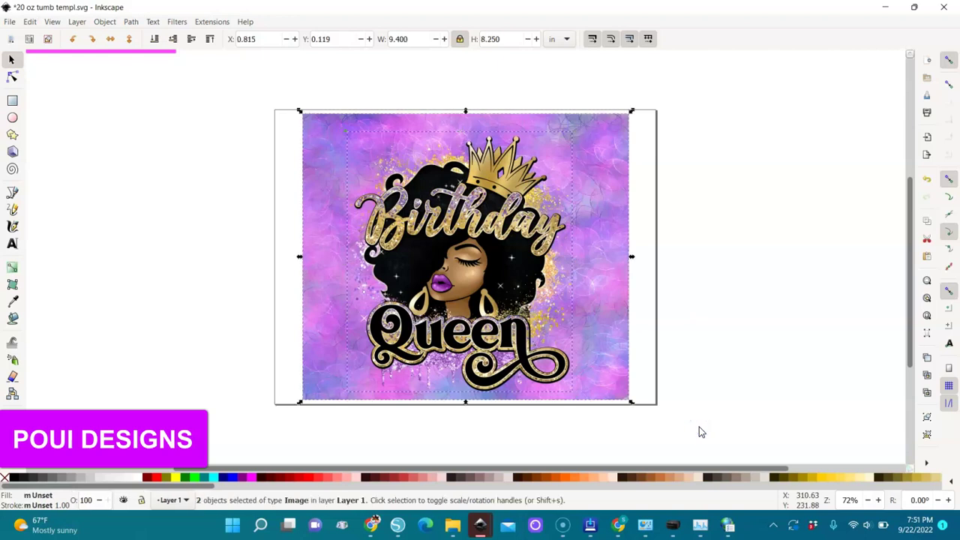
{"action": "left_click", "coordinate": [108, 23]}
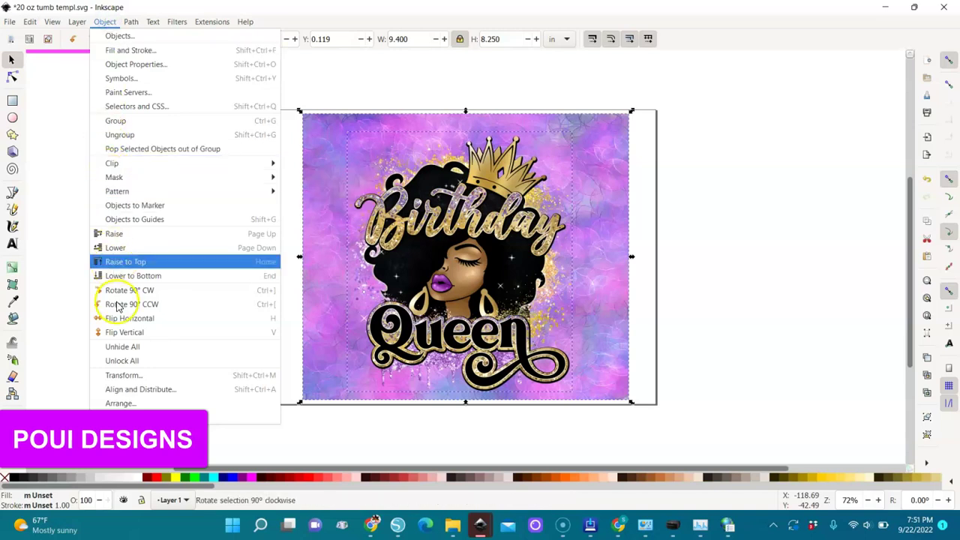
{"action": "left_click", "coordinate": [142, 389]}
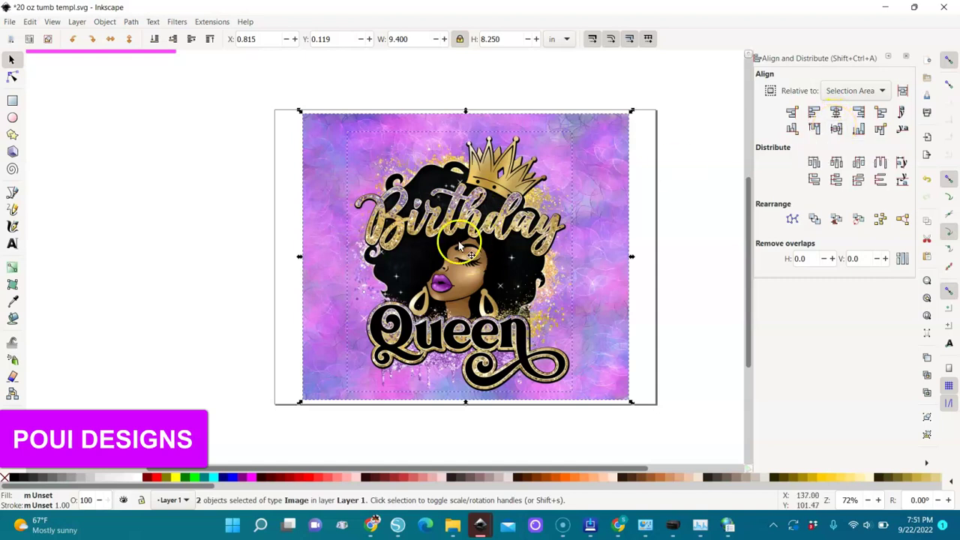
{"action": "left_click", "coordinate": [836, 113]}
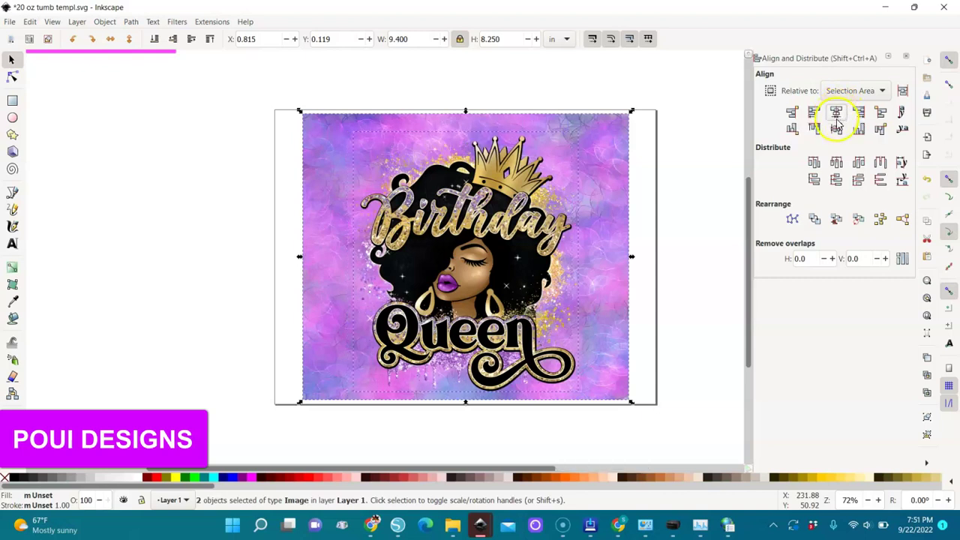
{"action": "left_click", "coordinate": [836, 130]}
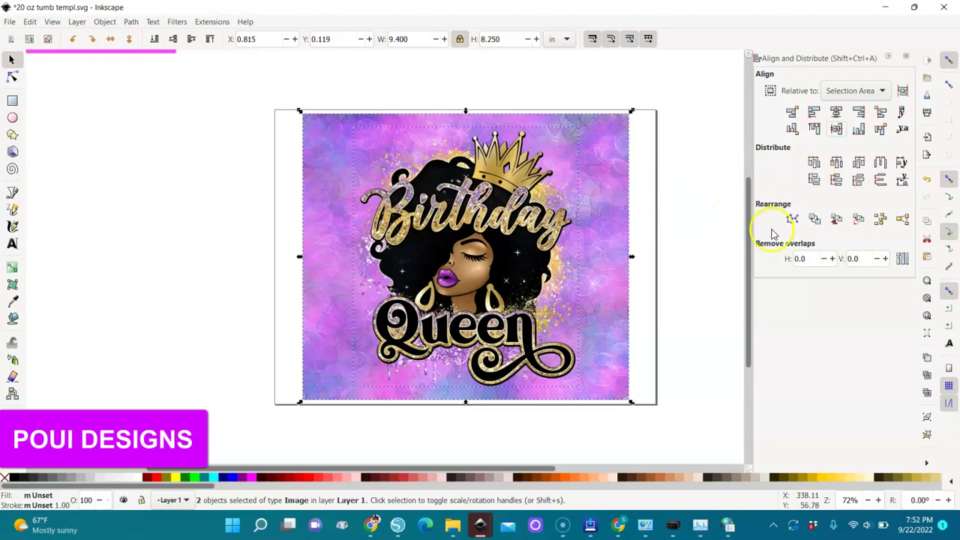
Group the Birthday Queen image with the background image
{"action": "left_click", "coordinate": [719, 253]}
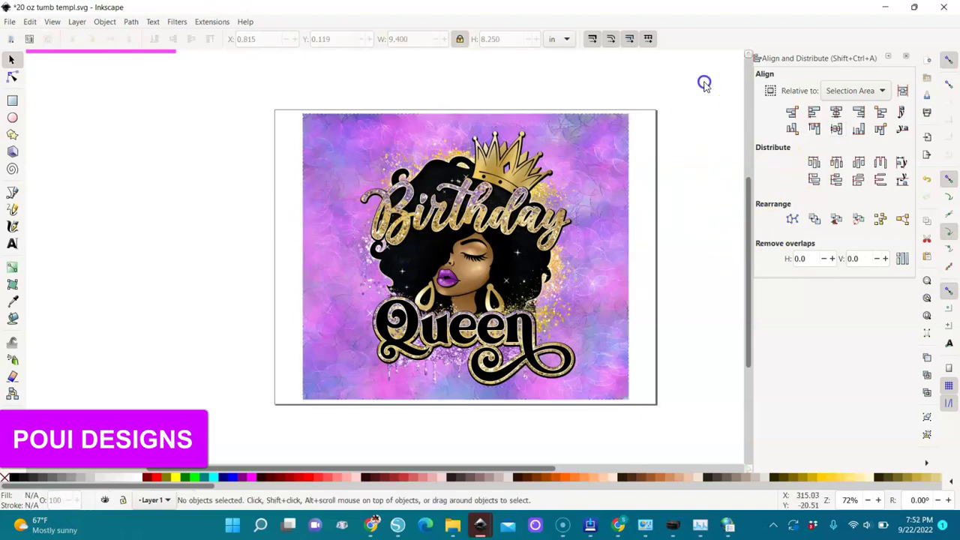
{"action": "left_click_drag", "start_coordinate": [700, 68], "coordinate": [282, 454]}
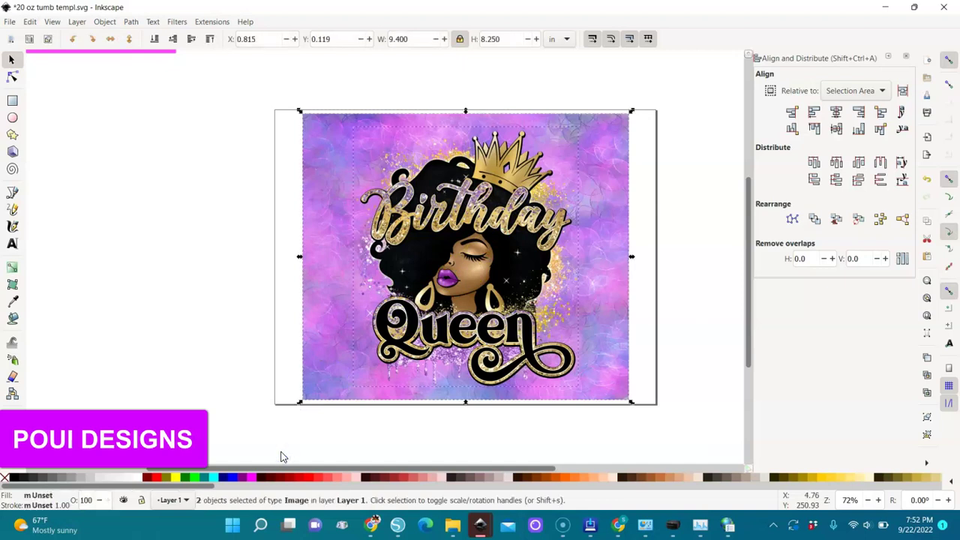
{"action": "key", "text": "ctrl"}
{"action": "key", "text": "ctrl+g"}
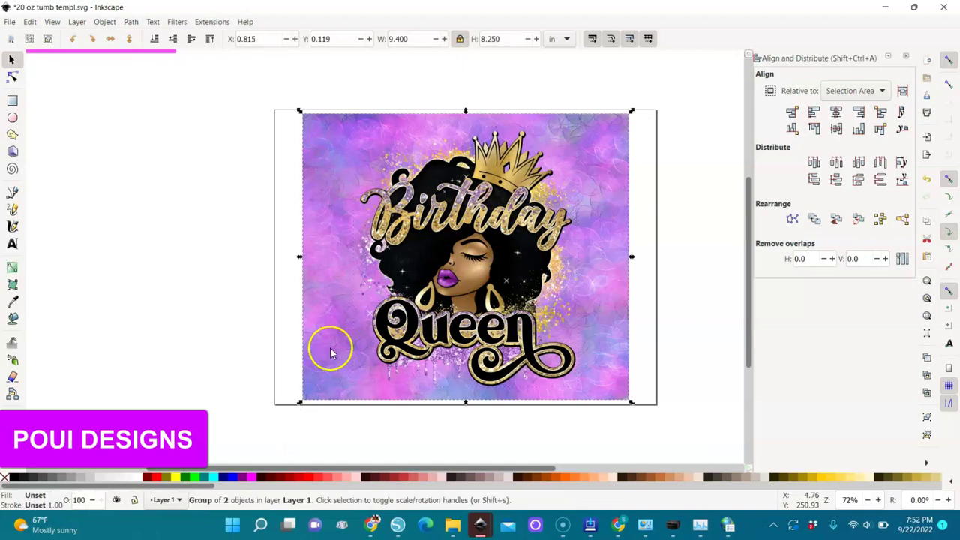
{"action": "right_click", "coordinate": [359, 271]}
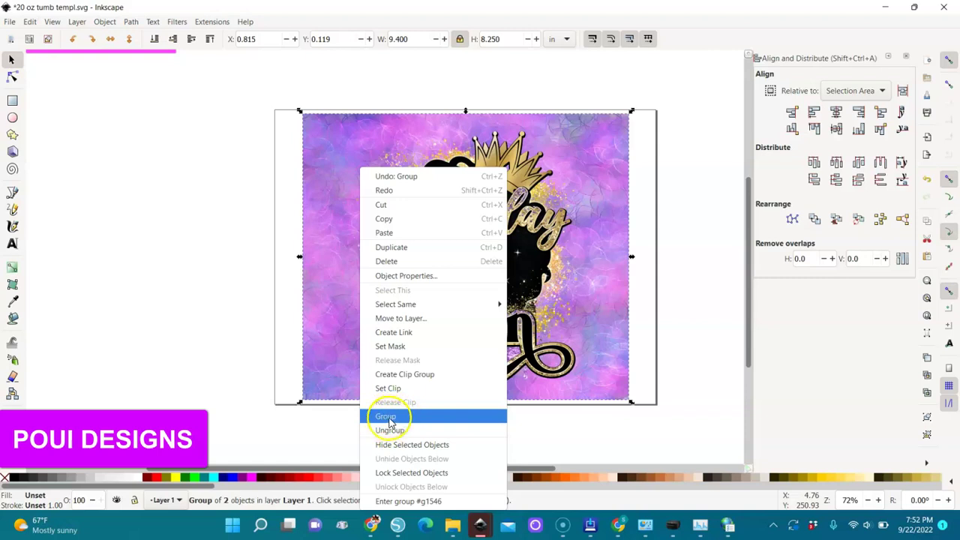
{"action": "left_click", "coordinate": [236, 315]}
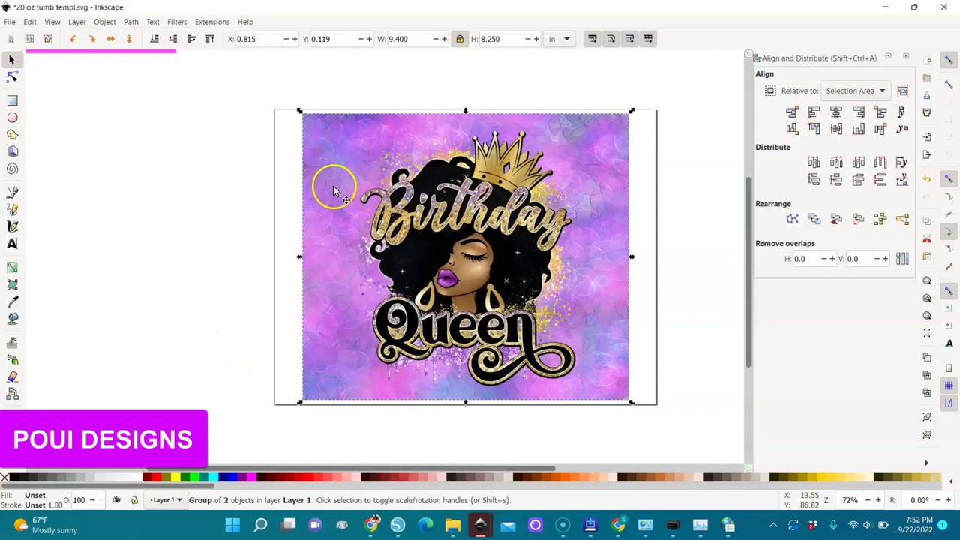
Set up a PNG export with the whole page as the export area
{"action": "key", "text": "minus"}
{"action": "key", "text": "minus"}
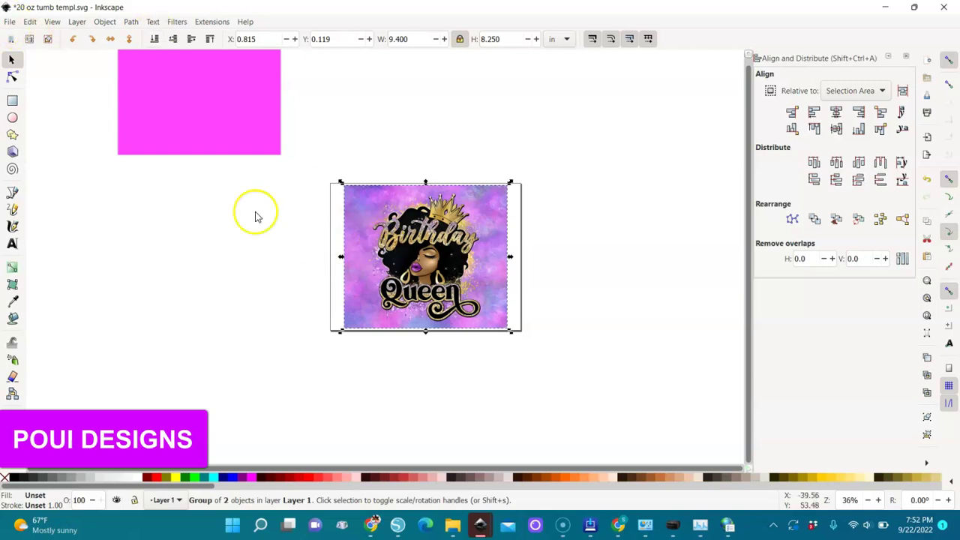
{"action": "left_click", "coordinate": [10, 21]}
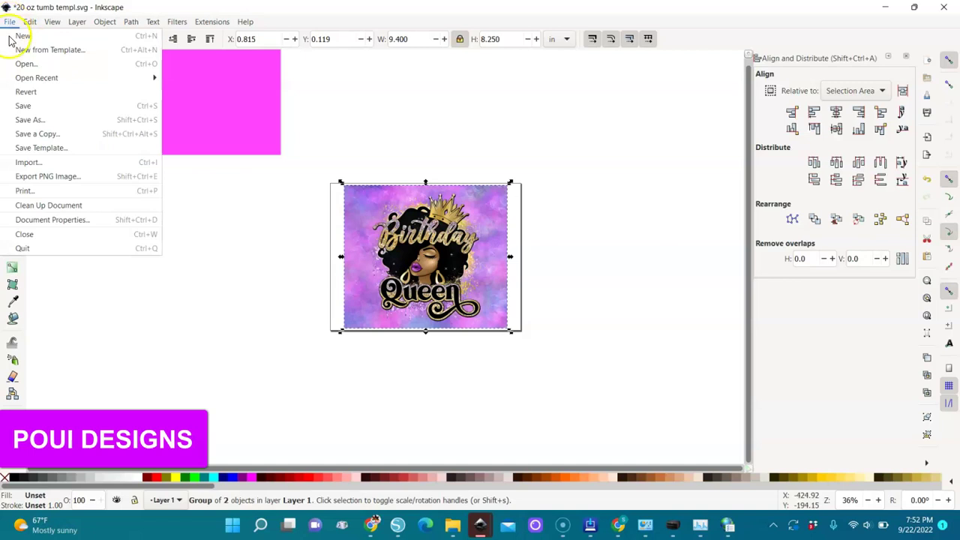
{"action": "left_click", "coordinate": [39, 177]}
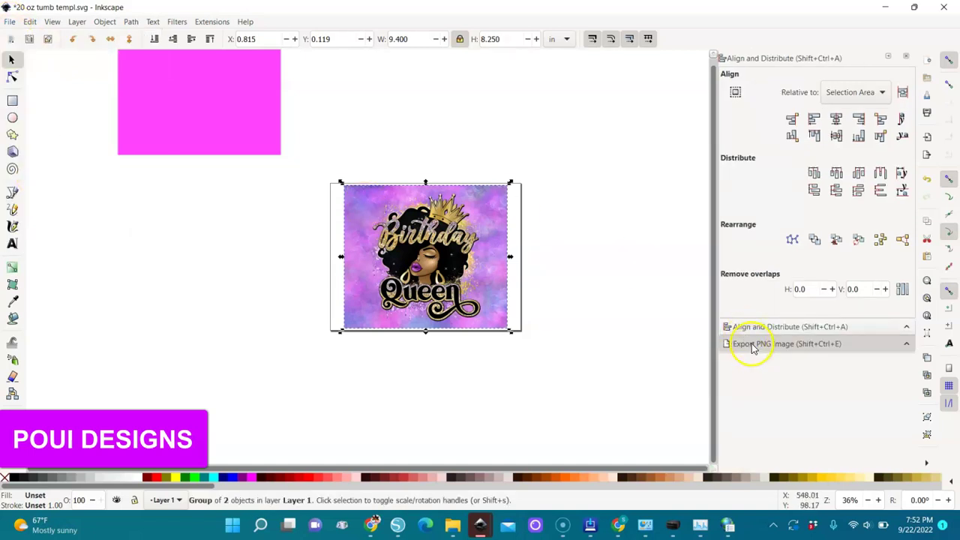
{"action": "left_click", "coordinate": [765, 345]}
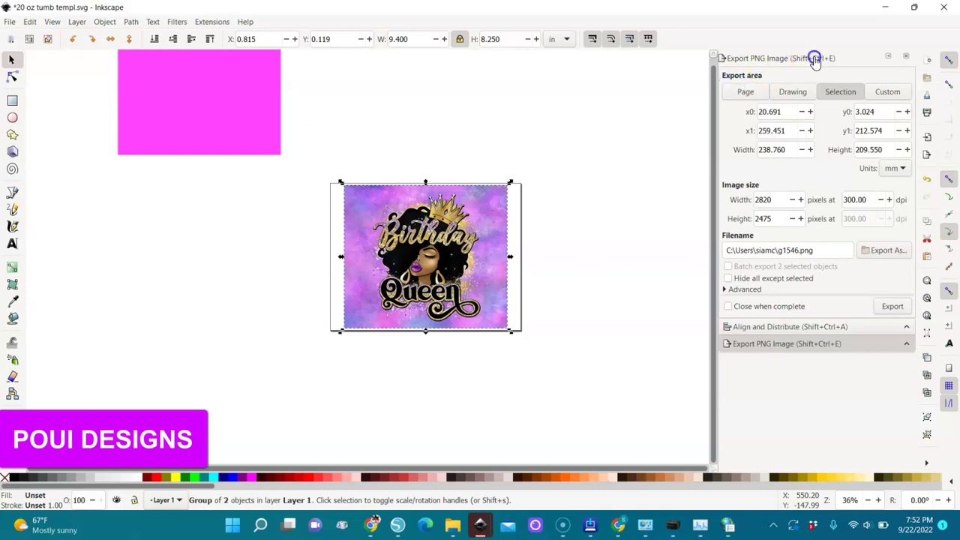
{"action": "left_click", "coordinate": [744, 94]}
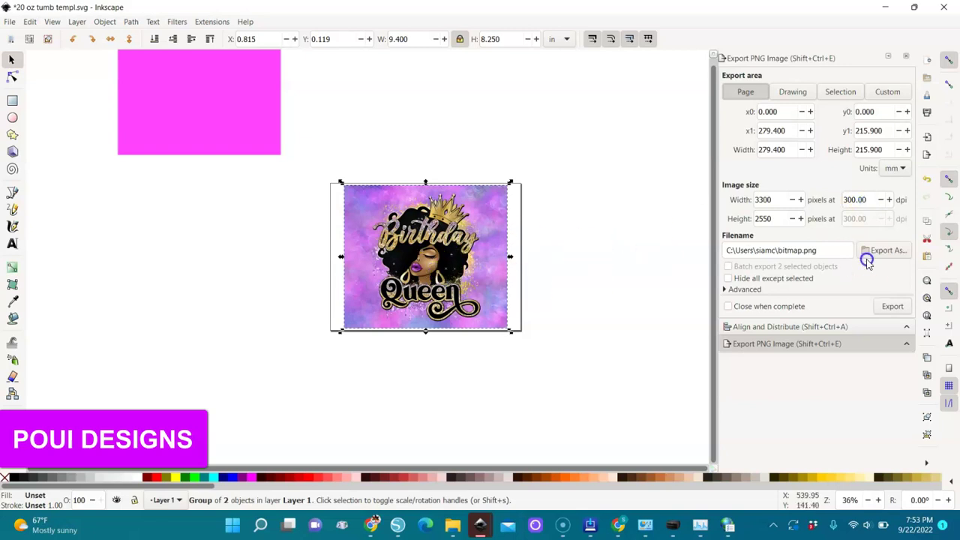
Export the page as a PNG named bdQ in the Downloads folder
{"action": "left_click", "coordinate": [802, 250]}
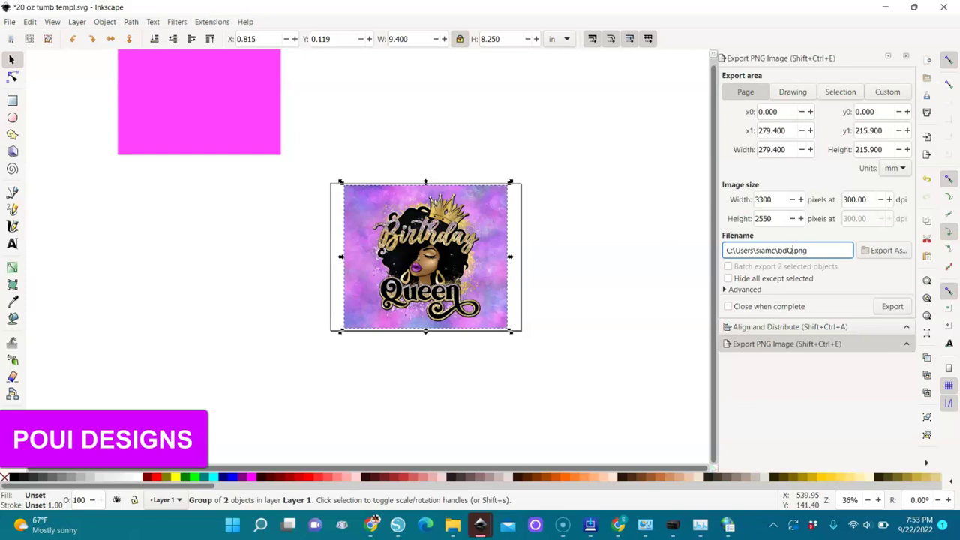
{"action": "left_click", "coordinate": [888, 252]}
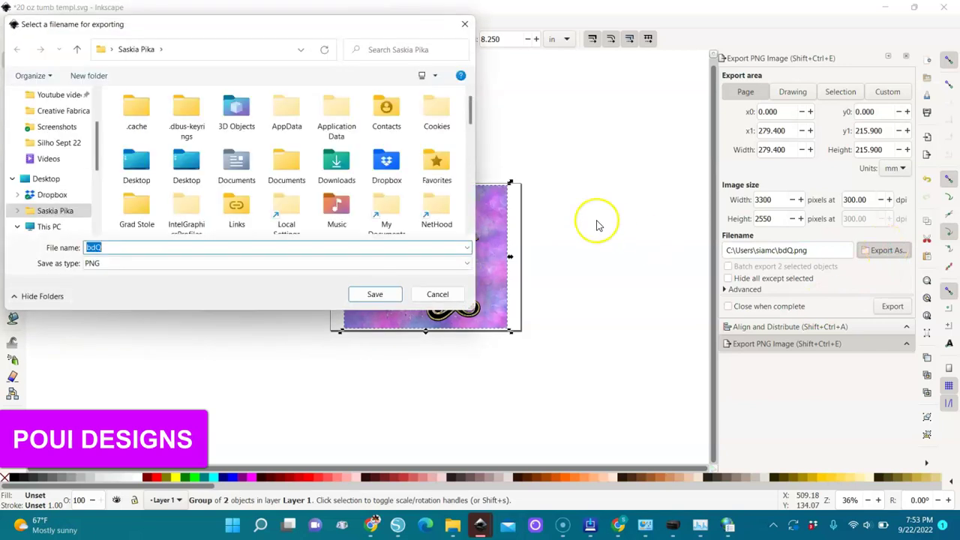
{"action": "double_click", "coordinate": [339, 163]}
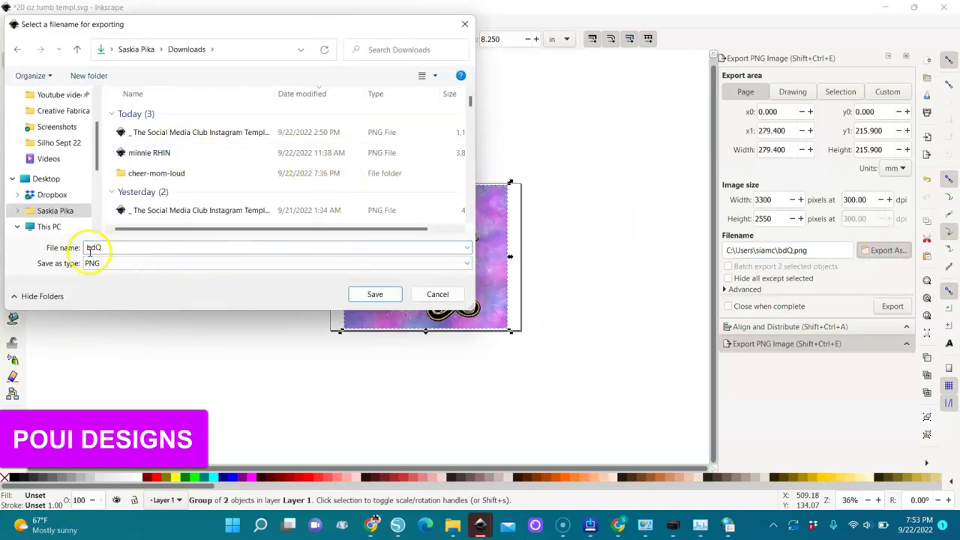
{"action": "left_click", "coordinate": [375, 294]}
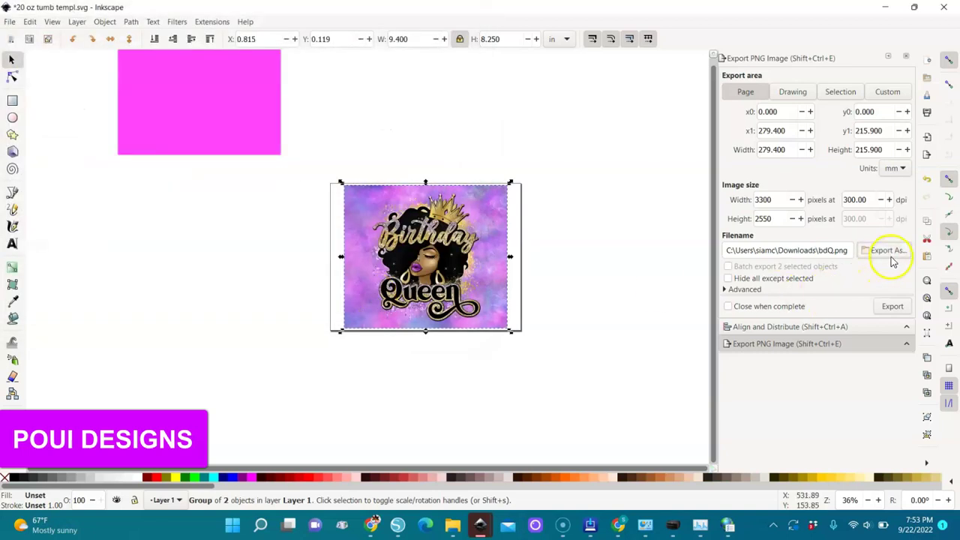
{"action": "left_click", "coordinate": [892, 308]}
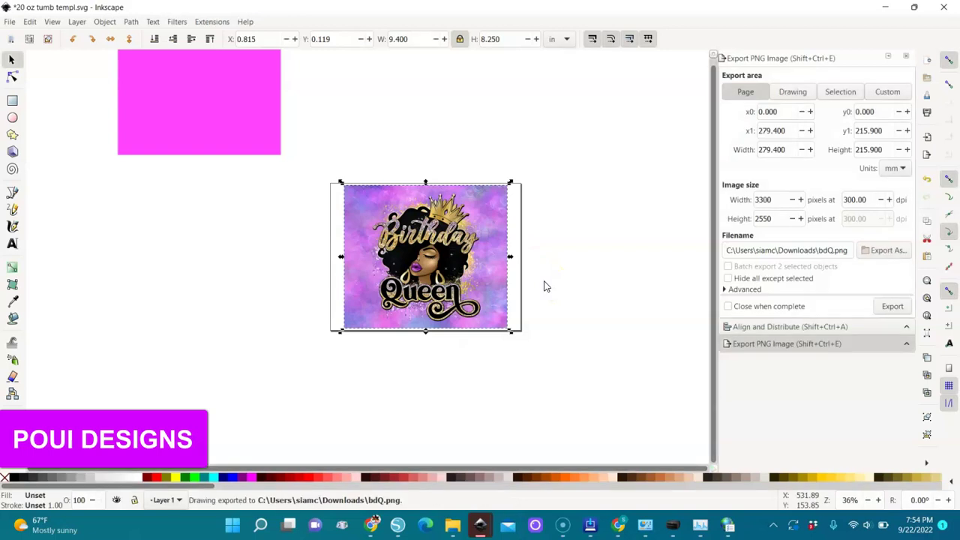
Switch to Silhouette Studio, create a new document, and open the bdQ image from the Downloads folder
{"action": "left_click", "coordinate": [404, 530]}
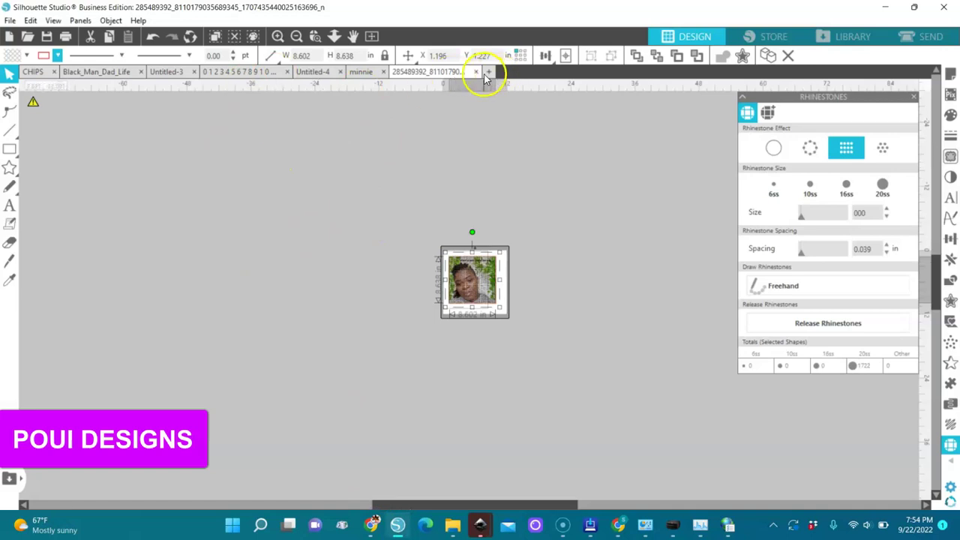
{"action": "left_click", "coordinate": [488, 72]}
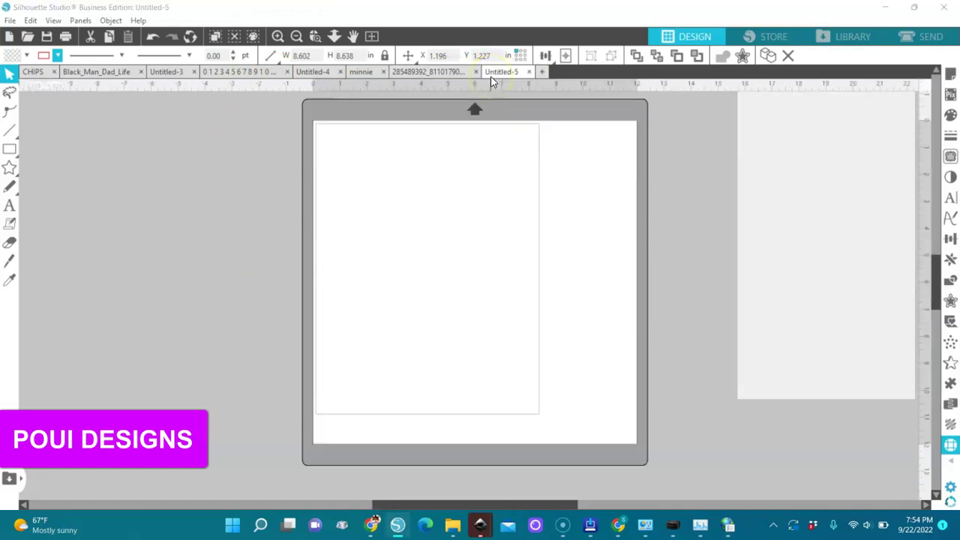
{"action": "left_click", "coordinate": [10, 22]}
{"action": "left_click", "coordinate": [34, 62]}
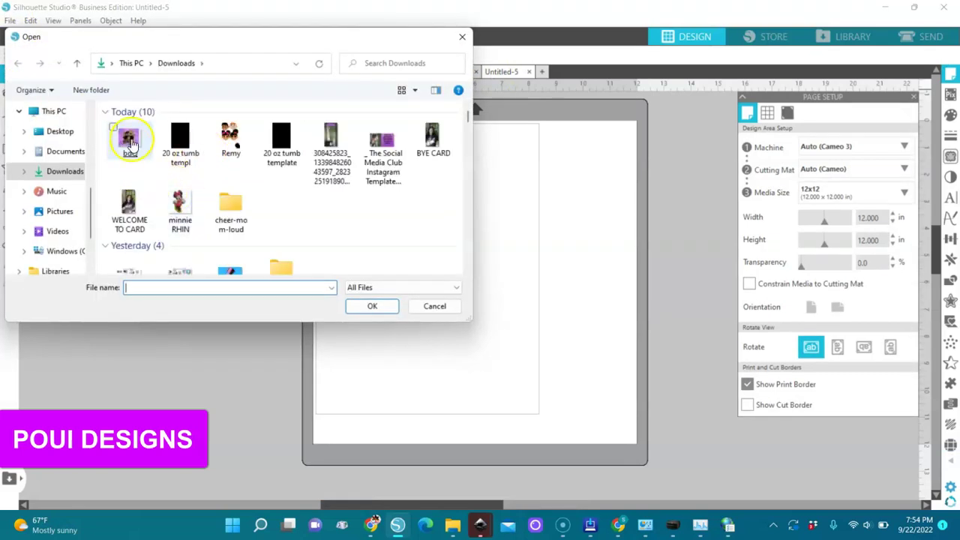
{"action": "double_click", "coordinate": [130, 141]}
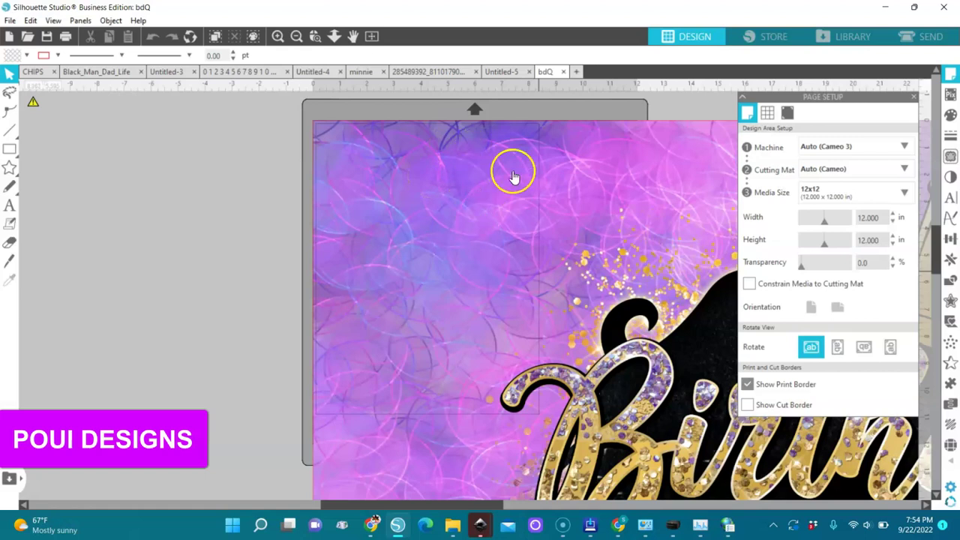
Scale the bdQ image to 8.25 in high with its proportions locked, and centre it on the page
{"action": "left_click", "coordinate": [499, 71]}
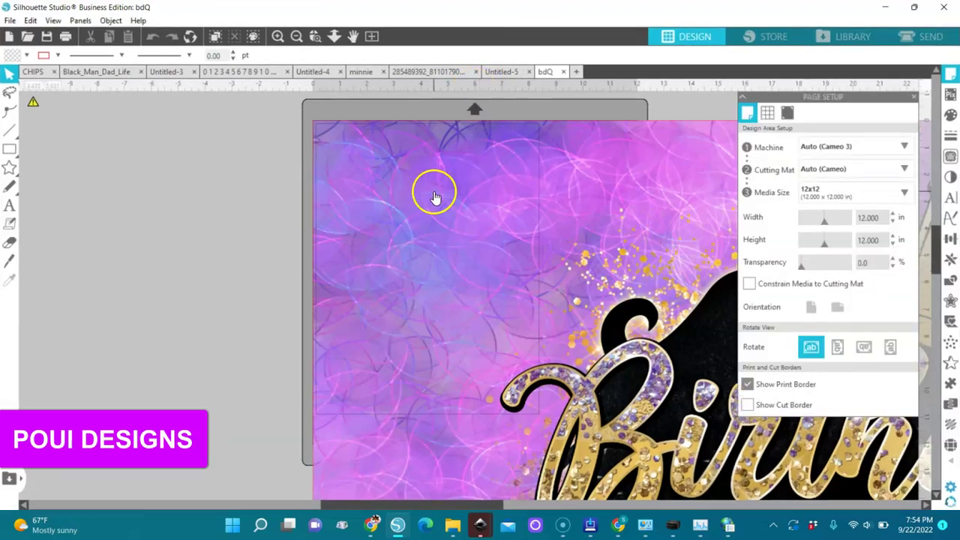
{"action": "left_click", "coordinate": [420, 238]}
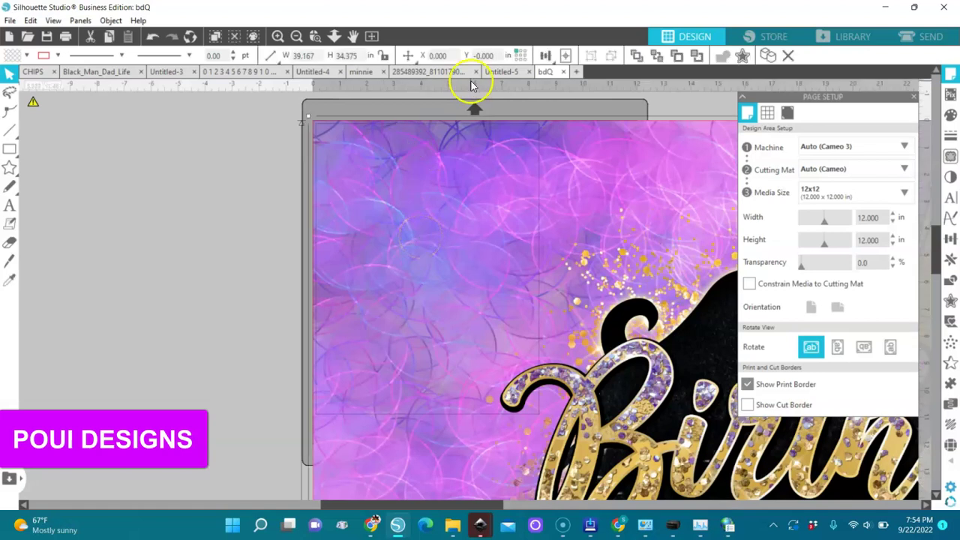
{"action": "left_click", "coordinate": [383, 56]}
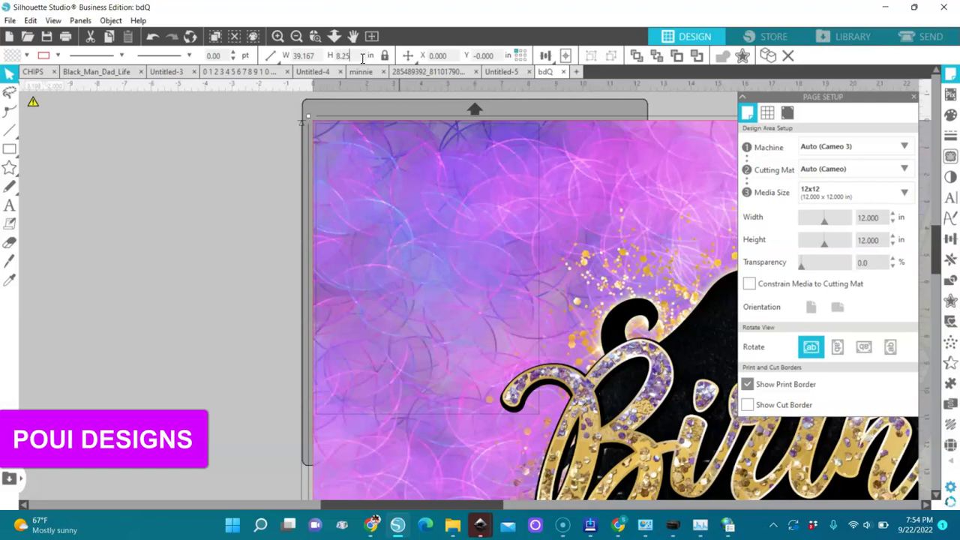
{"action": "key", "text": "Return"}
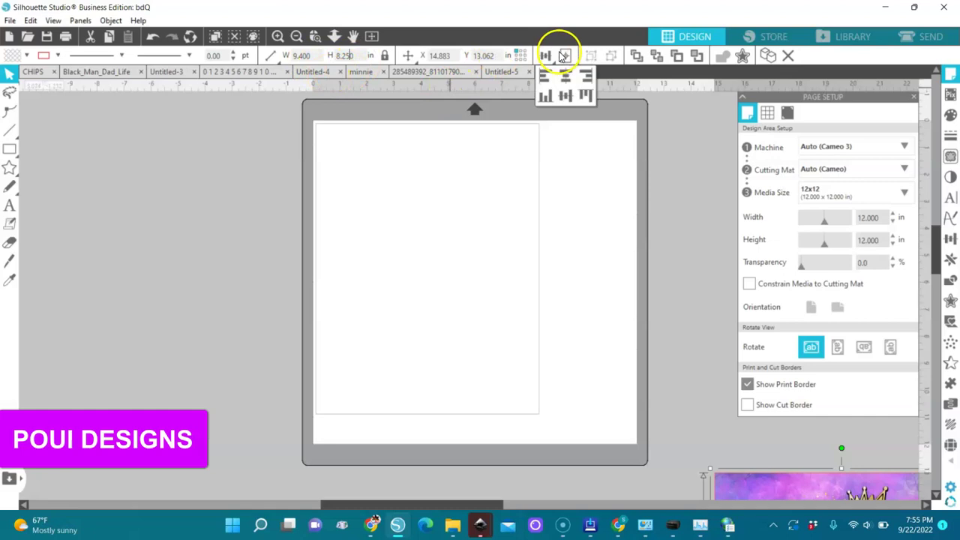
{"action": "left_click", "coordinate": [567, 56]}
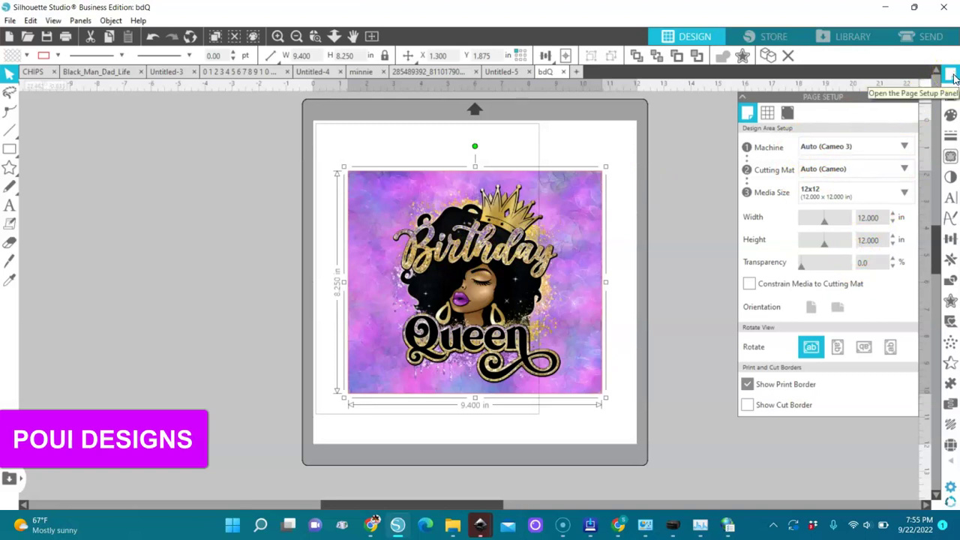
Set the media size to Letter in landscape orientation and centre the bdQ image on the page
{"action": "left_click", "coordinate": [873, 190]}
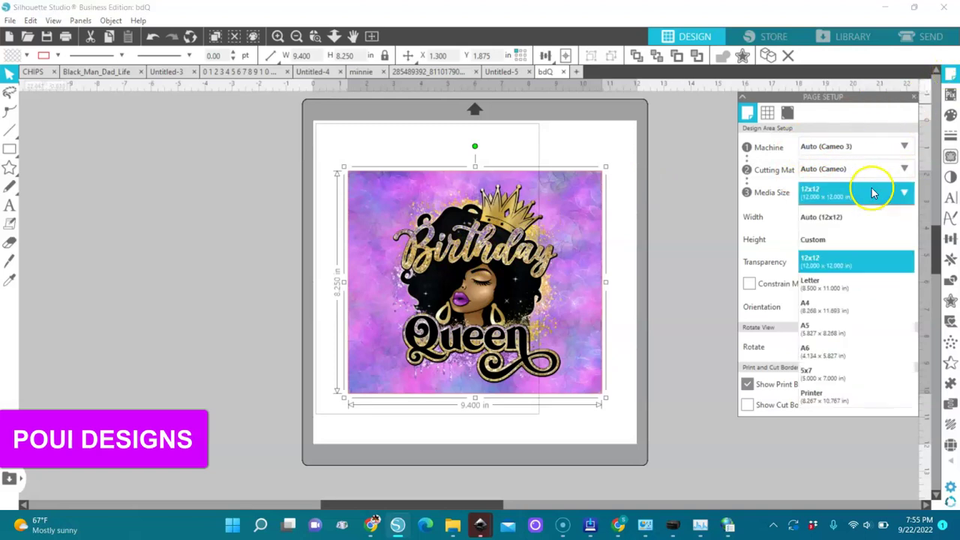
{"action": "left_click", "coordinate": [815, 291]}
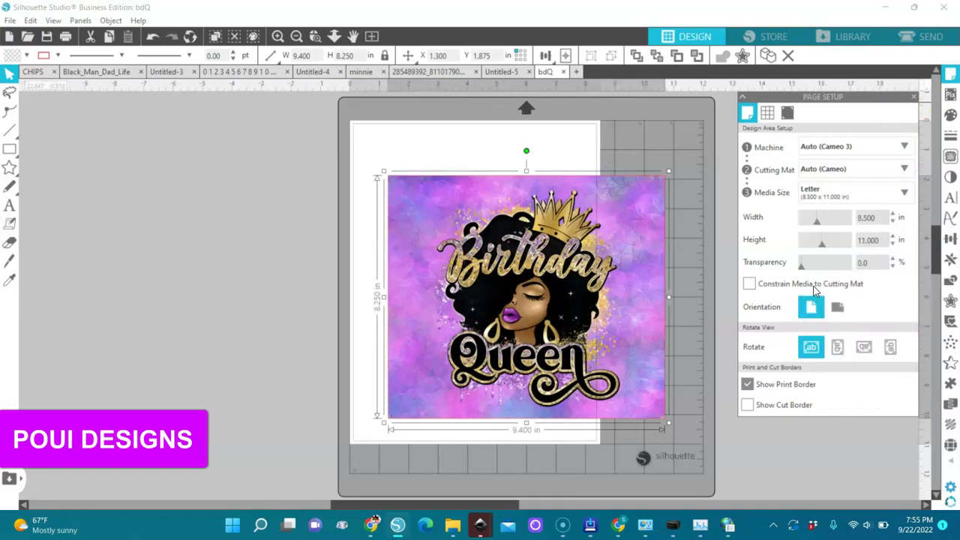
{"action": "left_click", "coordinate": [841, 307]}
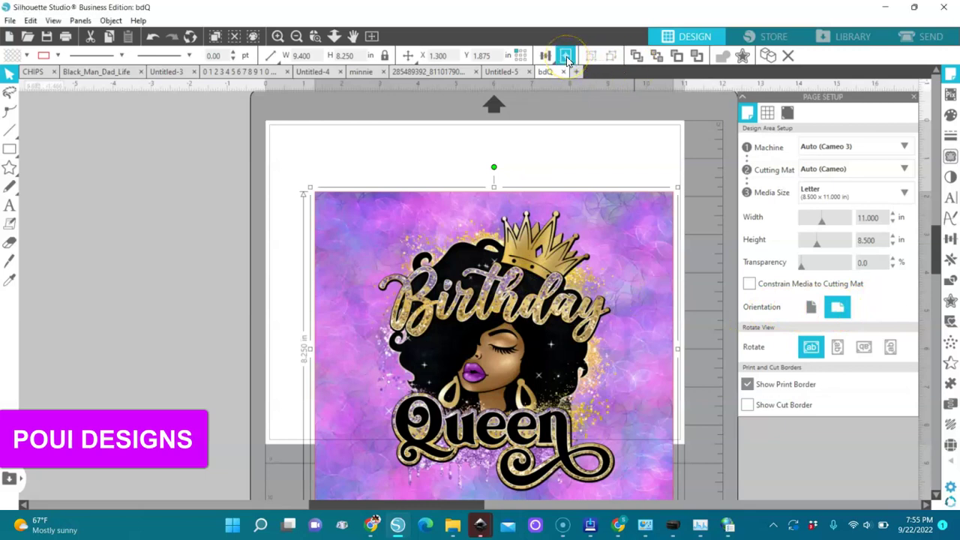
{"action": "left_click", "coordinate": [566, 59]}
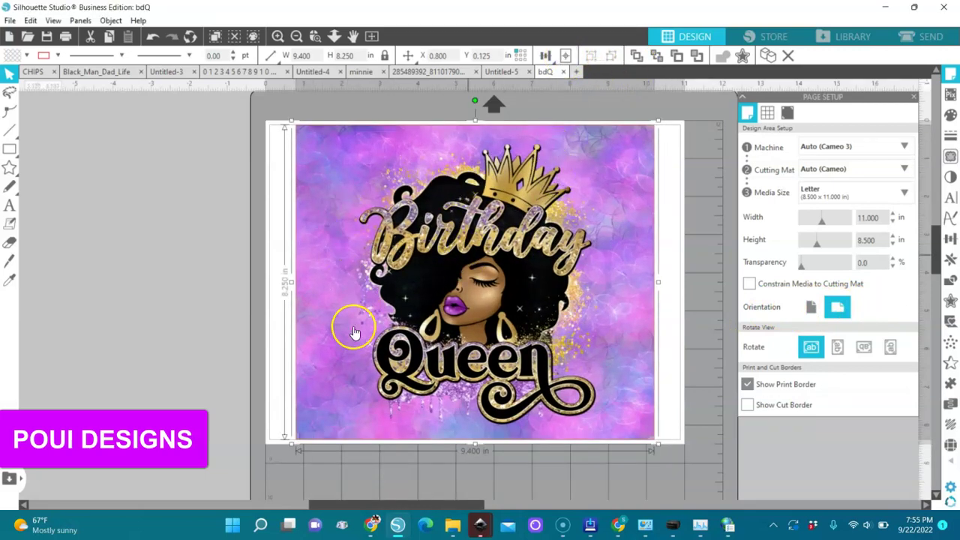
{"action": "left_click", "coordinate": [661, 263]}
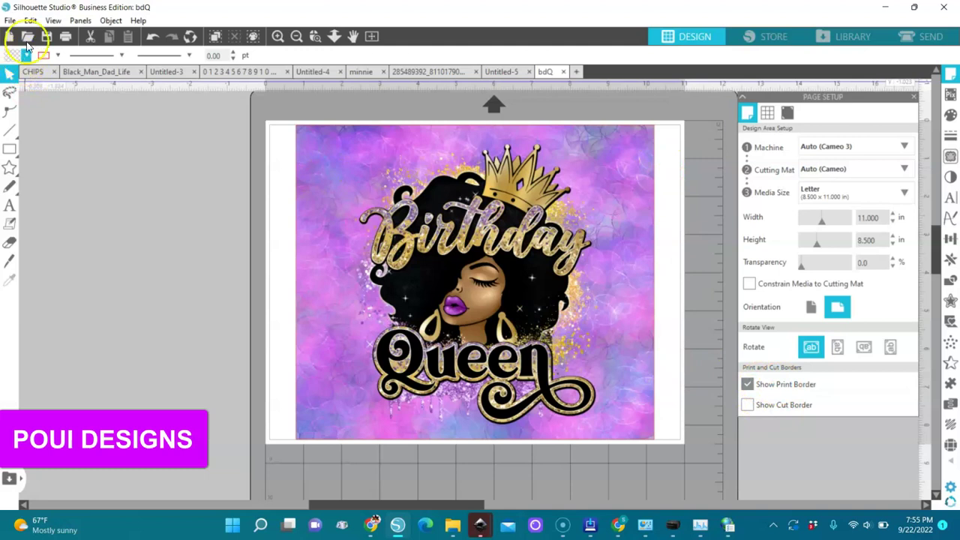
Configure the print page setup for Letter (8.5 x 11 in) paper from Paper Cassette 1 in landscape orientation
{"action": "left_click", "coordinate": [10, 21]}
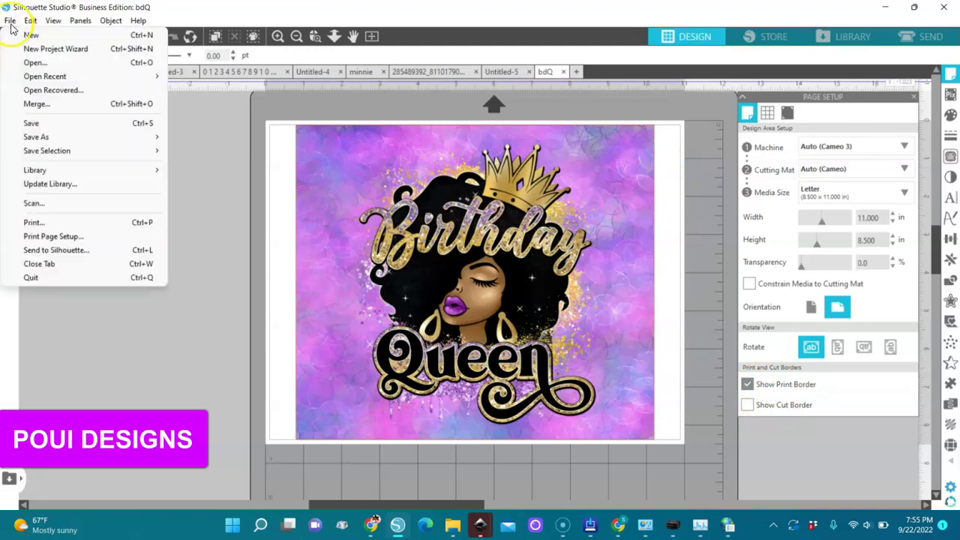
{"action": "left_click", "coordinate": [39, 238]}
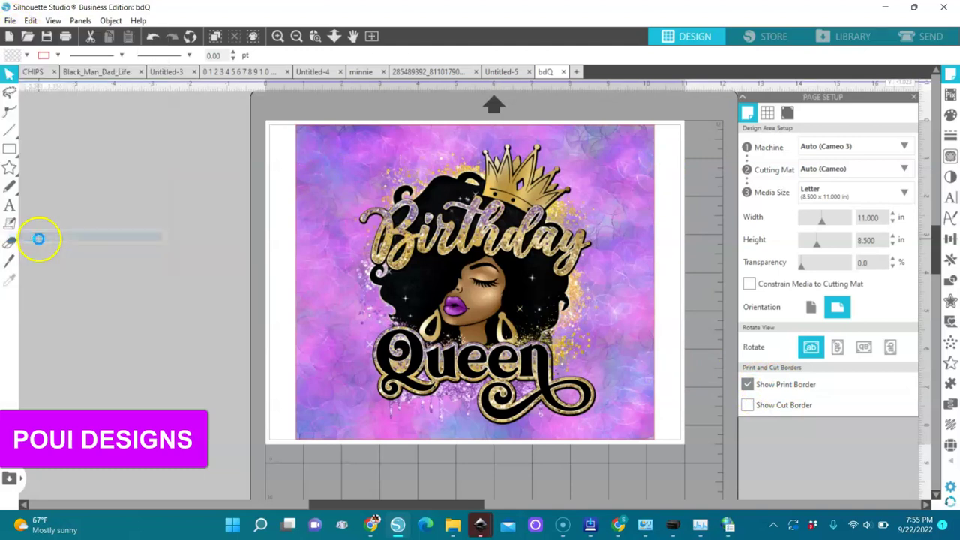
{"action": "left_click", "coordinate": [124, 195]}
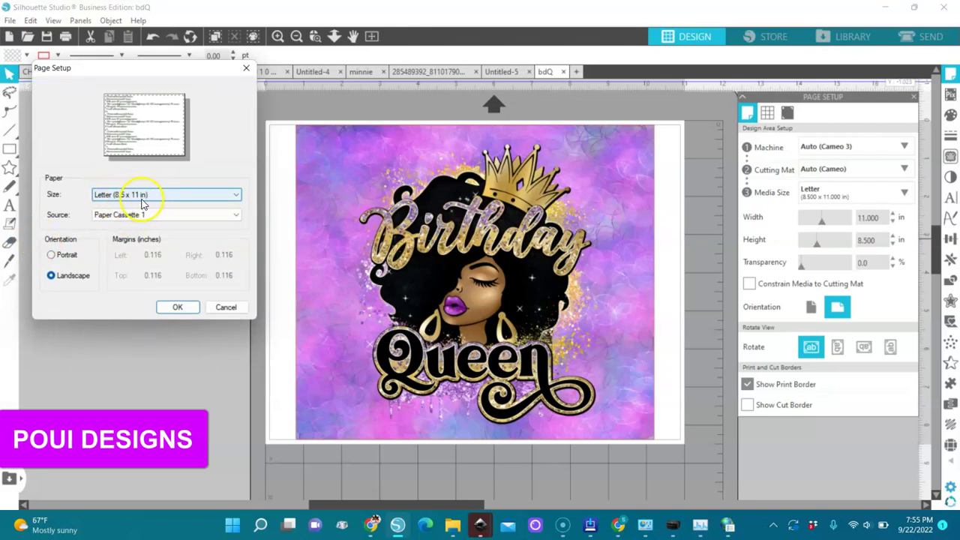
{"action": "left_click", "coordinate": [122, 216]}
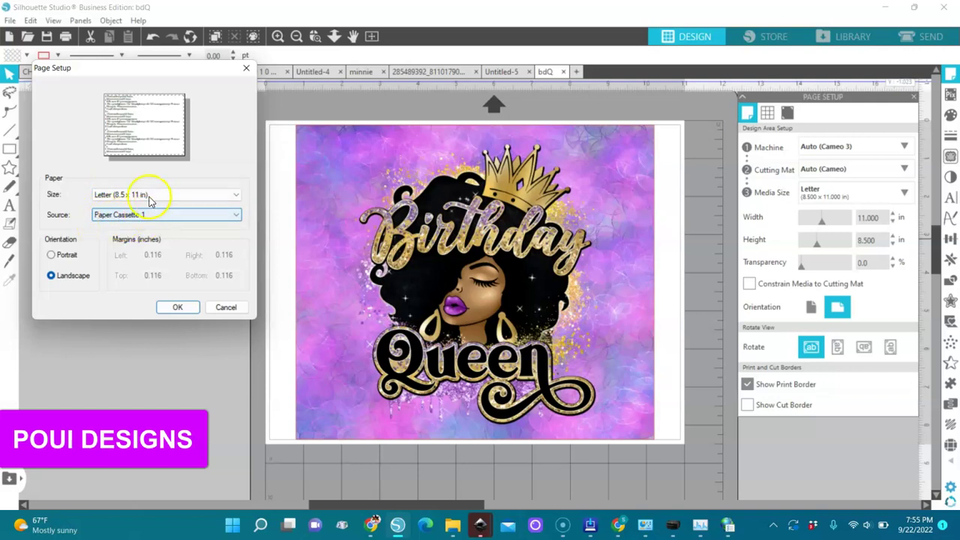
{"action": "left_click", "coordinate": [179, 309]}
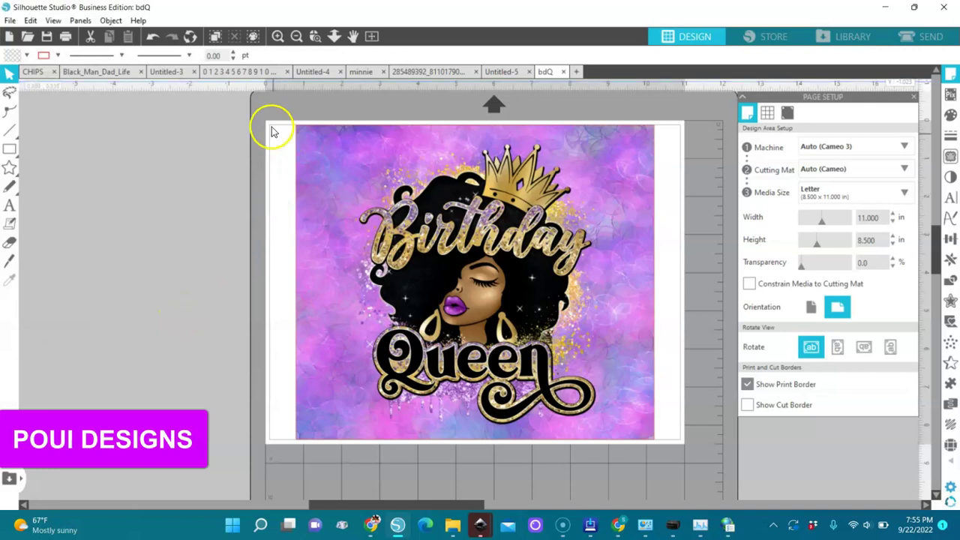
Check the whole bdQ page in the print preview and close it without printing
{"action": "left_click", "coordinate": [10, 20]}
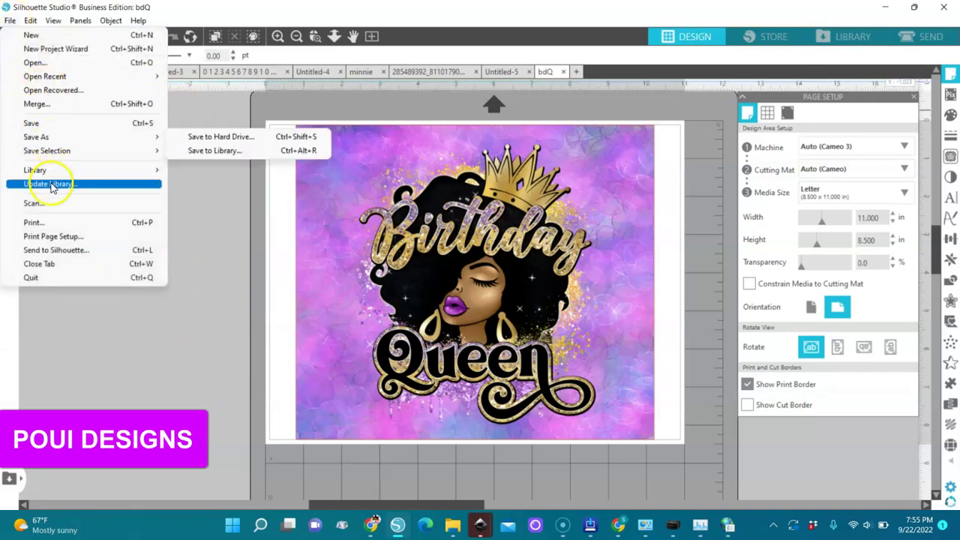
{"action": "left_click", "coordinate": [34, 223]}
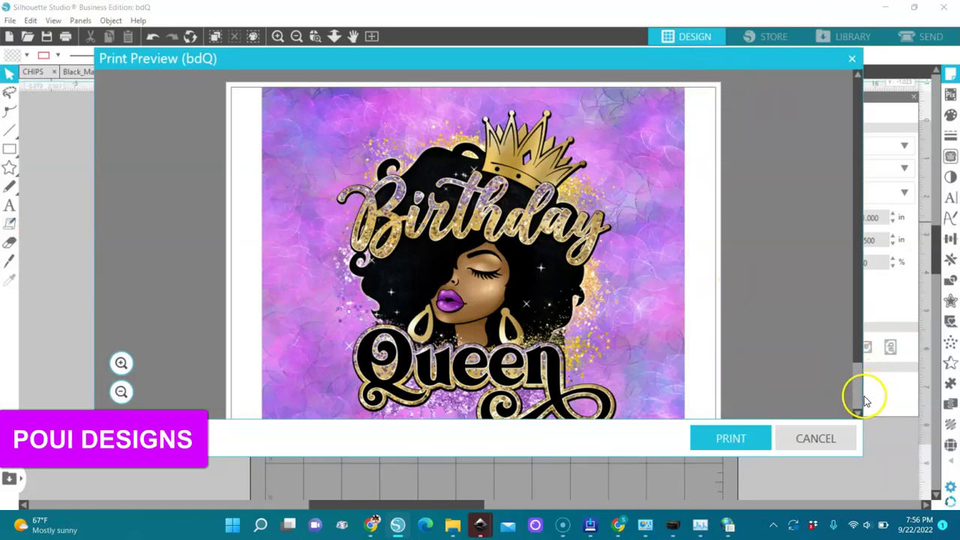
{"action": "scroll", "coordinate": [861, 402], "scroll_direction": "down", "scroll_amount": 1}
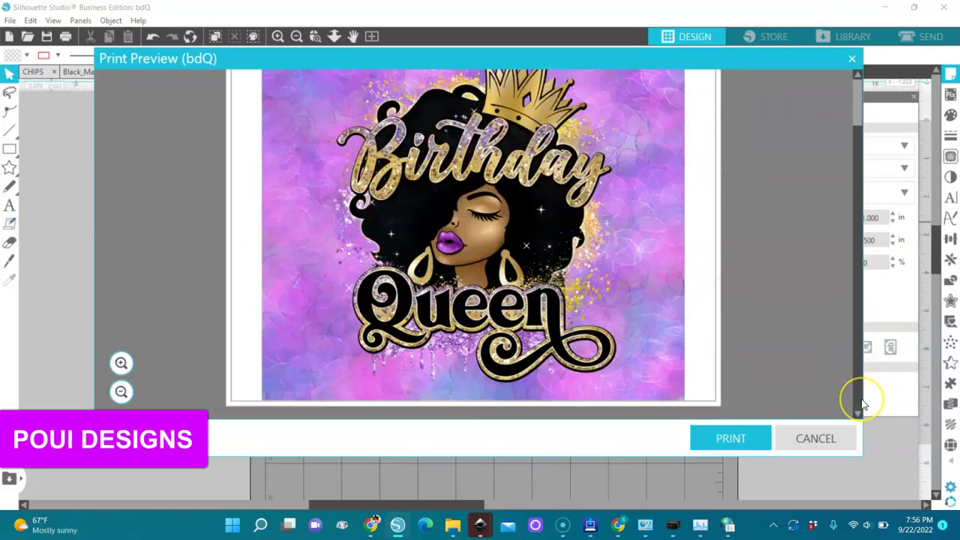
{"action": "left_click", "coordinate": [829, 441]}
Switch to File Explorer and open the Windows picture printing dialog for the bdQ image in the Downloads folder
{"action": "left_click", "coordinate": [480, 525]}
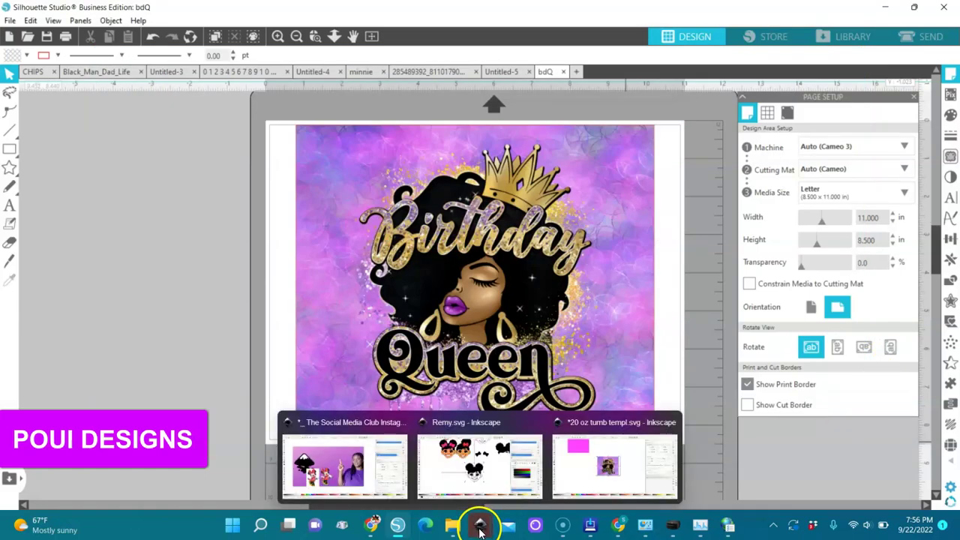
{"action": "left_click", "coordinate": [626, 459]}
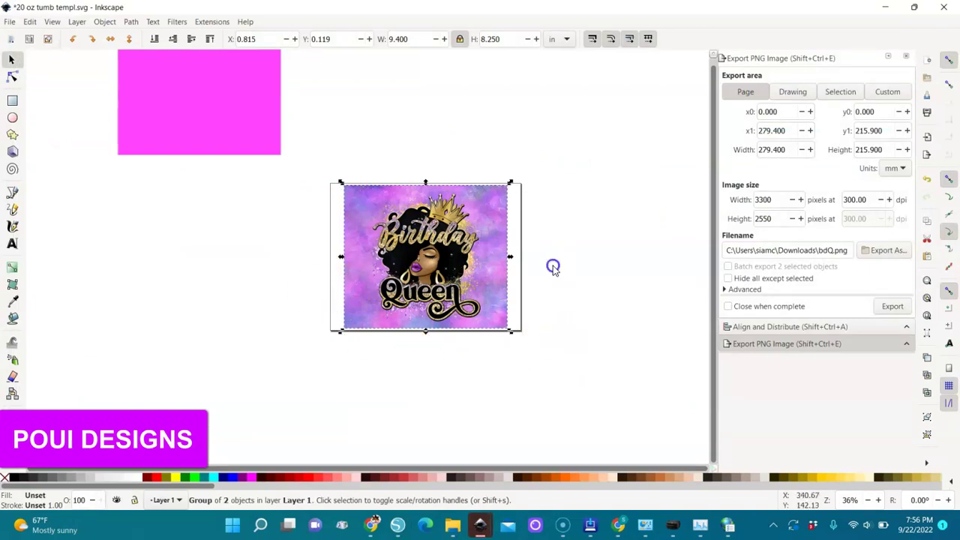
{"action": "mouse_move", "coordinate": [398, 534]}
{"action": "left_click", "coordinate": [452, 526]}
{"action": "left_click", "coordinate": [428, 159]}
{"action": "left_click", "coordinate": [497, 154]}
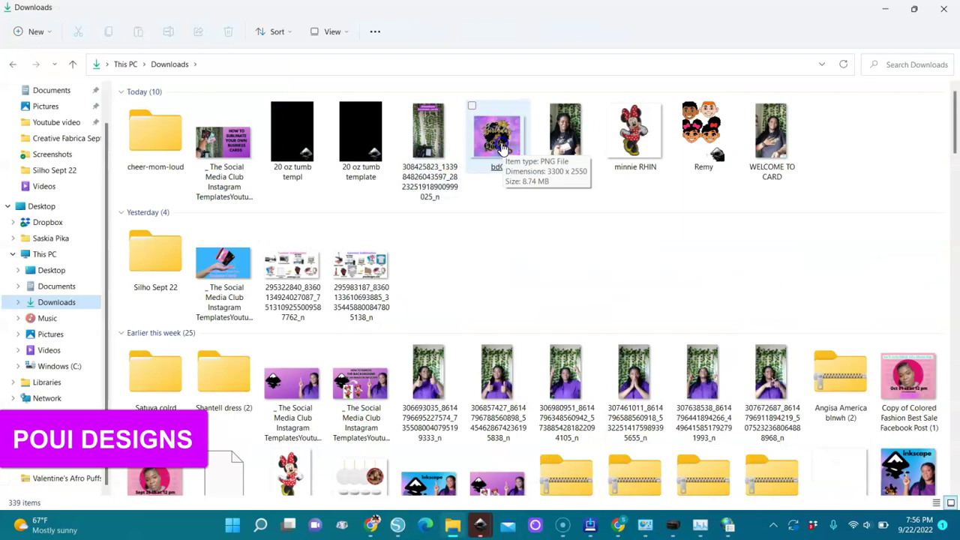
{"action": "right_click", "coordinate": [501, 147]}
{"action": "left_click", "coordinate": [541, 186]}
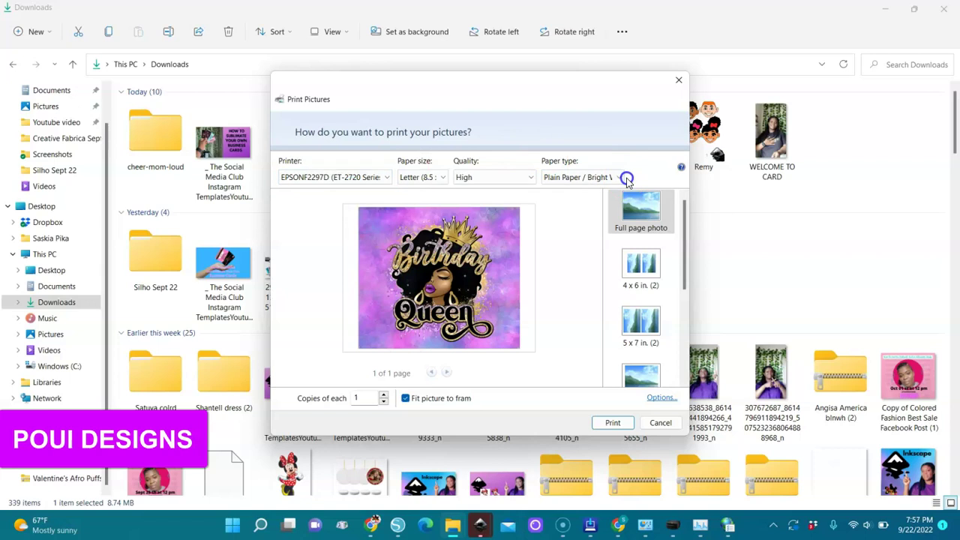
Review the printer's document size, orientation, paper type, quality and mirror image settings for bdQ, and close the dialog without printing
{"action": "scroll", "coordinate": [684, 338], "scroll_direction": "down", "scroll_amount": 5}
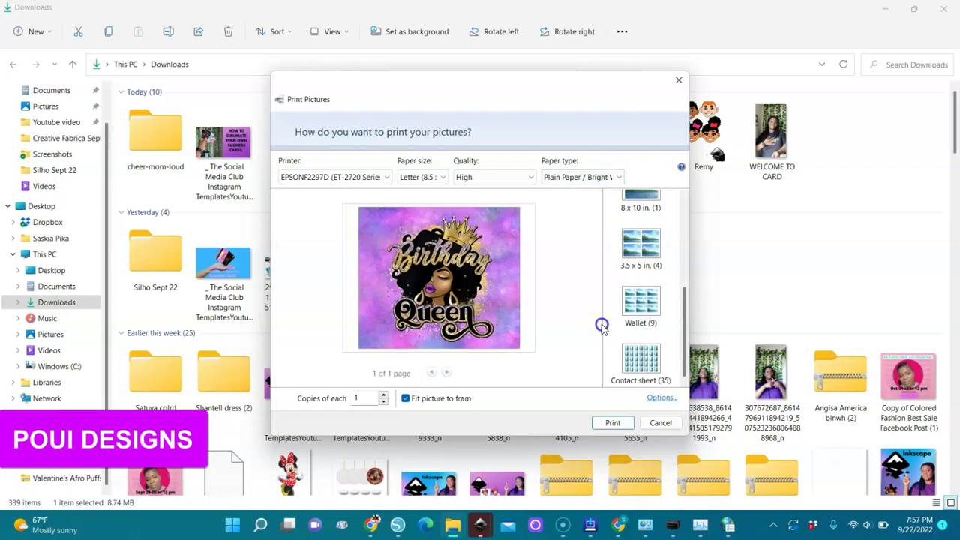
{"action": "left_click", "coordinate": [657, 398]}
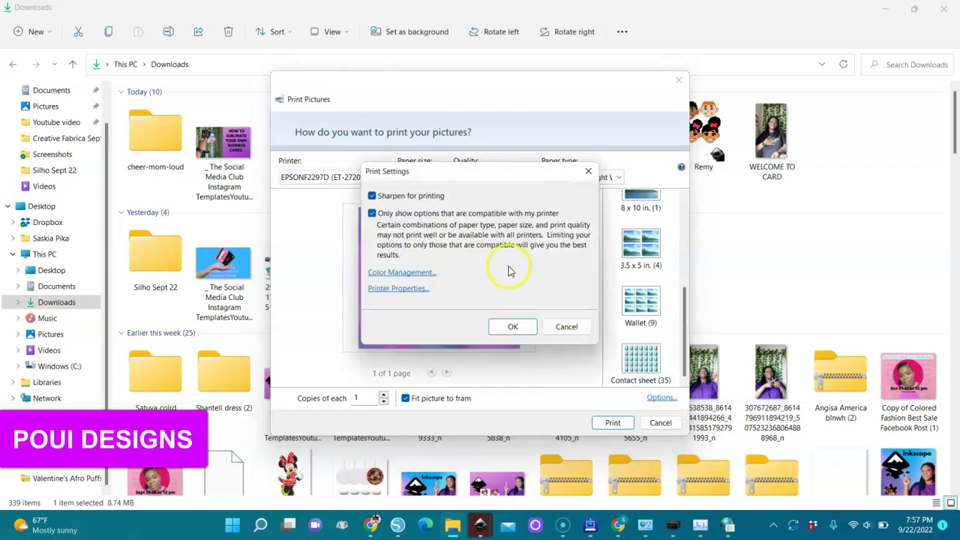
{"action": "left_click", "coordinate": [398, 288]}
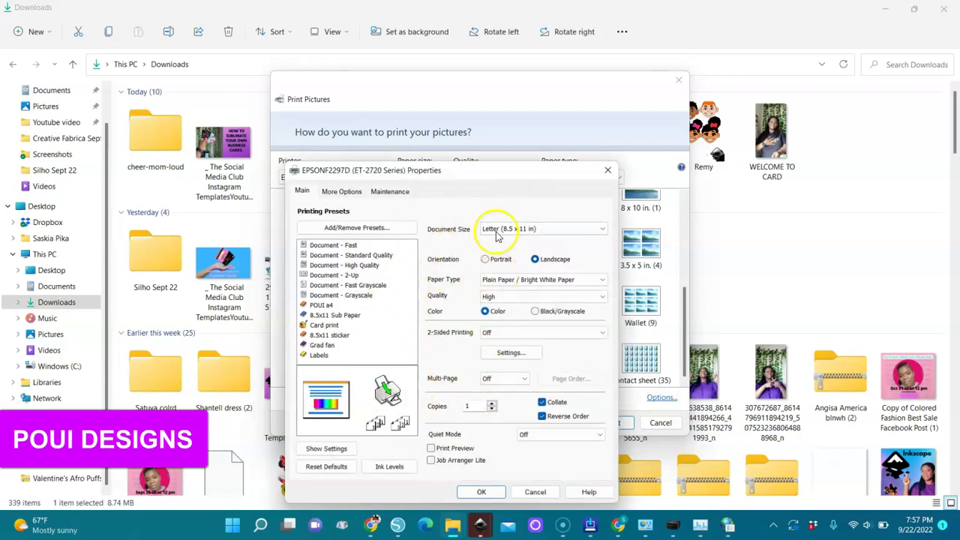
{"action": "left_click", "coordinate": [342, 194]}
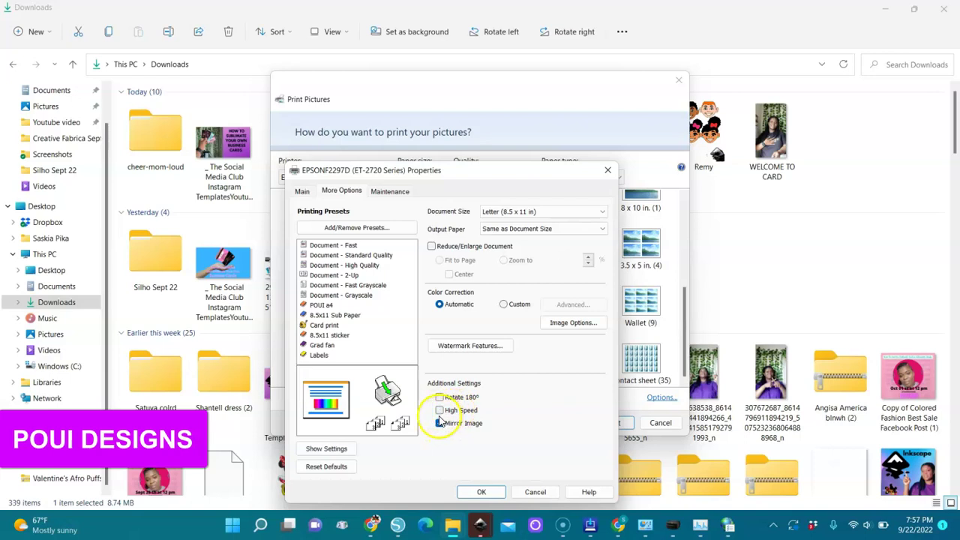
{"action": "left_click", "coordinate": [303, 192]}
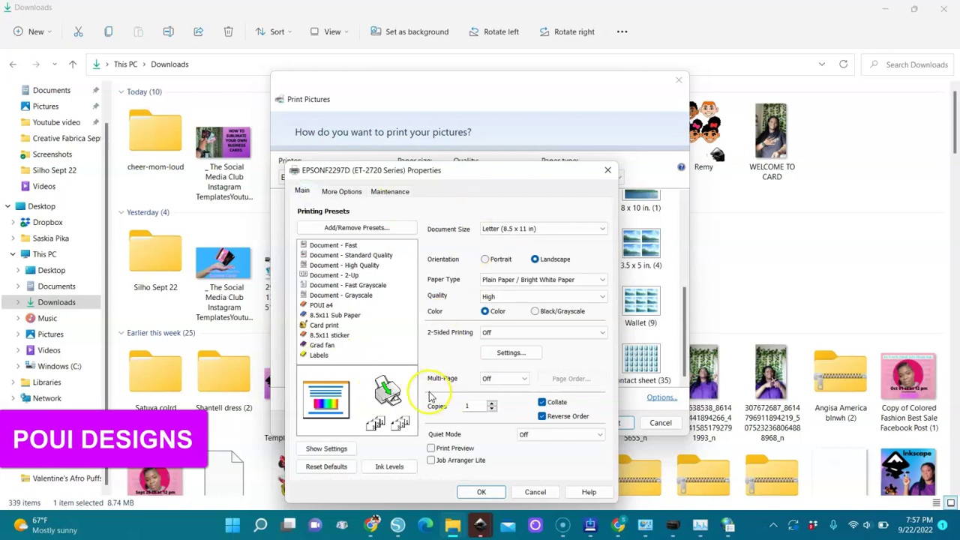
{"action": "left_click", "coordinate": [482, 493]}
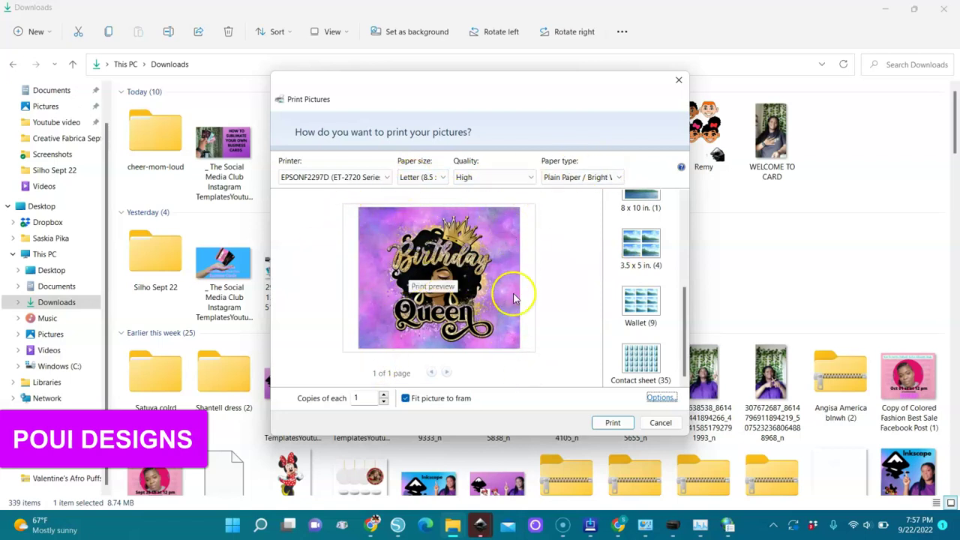
{"action": "key", "text": "Escape"}
Switch to the 20 oz tumb templ document in Inkscape and add the text "Queen" above the page in the Amarilo font
{"action": "mouse_move", "coordinate": [482, 519]}
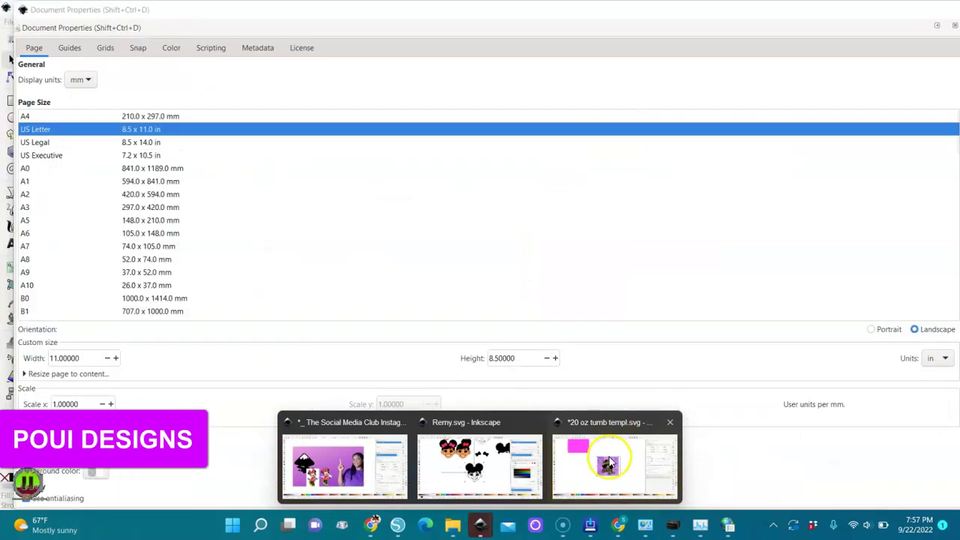
{"action": "left_click", "coordinate": [609, 463]}
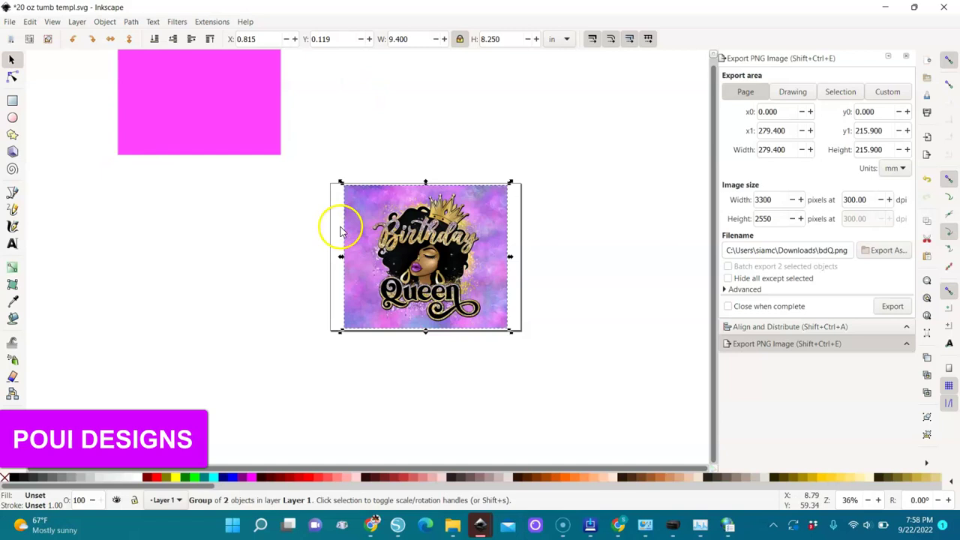
{"action": "key", "text": "3"}
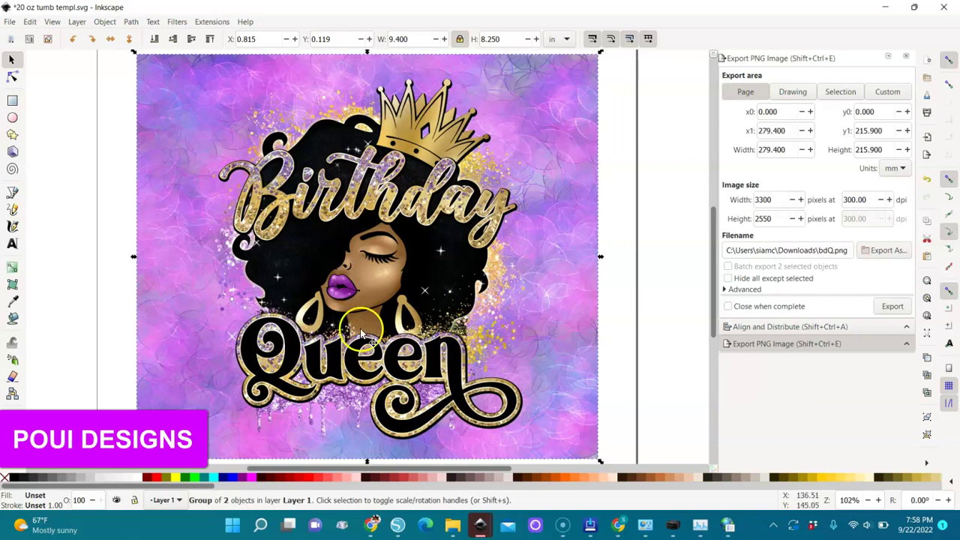
{"action": "key", "text": "minus"}
{"action": "key", "text": "minus"}
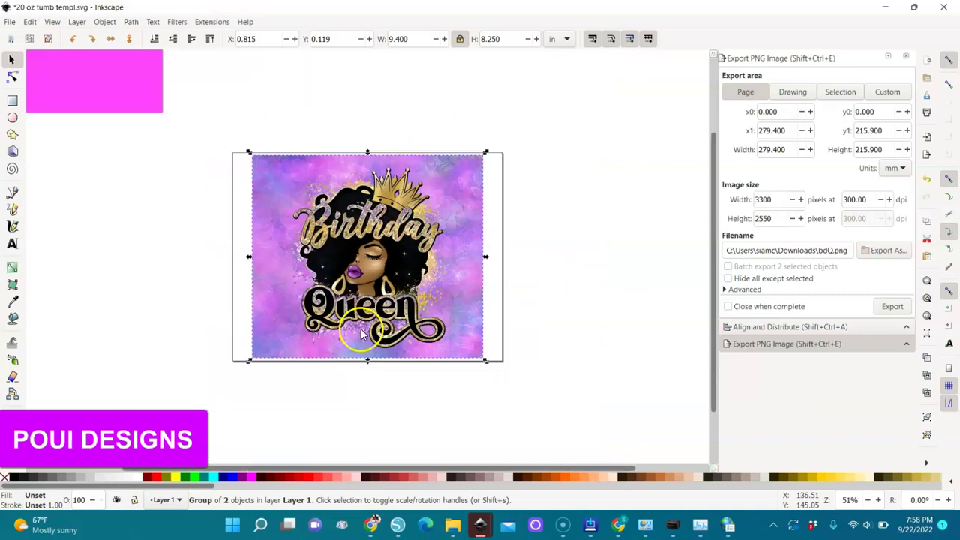
{"action": "left_click", "coordinate": [12, 243]}
{"action": "left_click", "coordinate": [316, 99]}
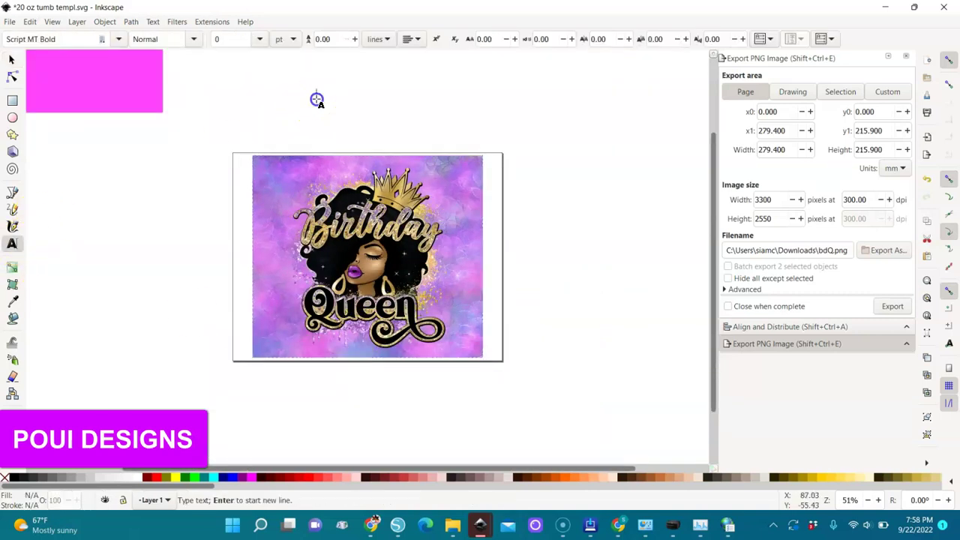
{"action": "type", "text": "ueen"}
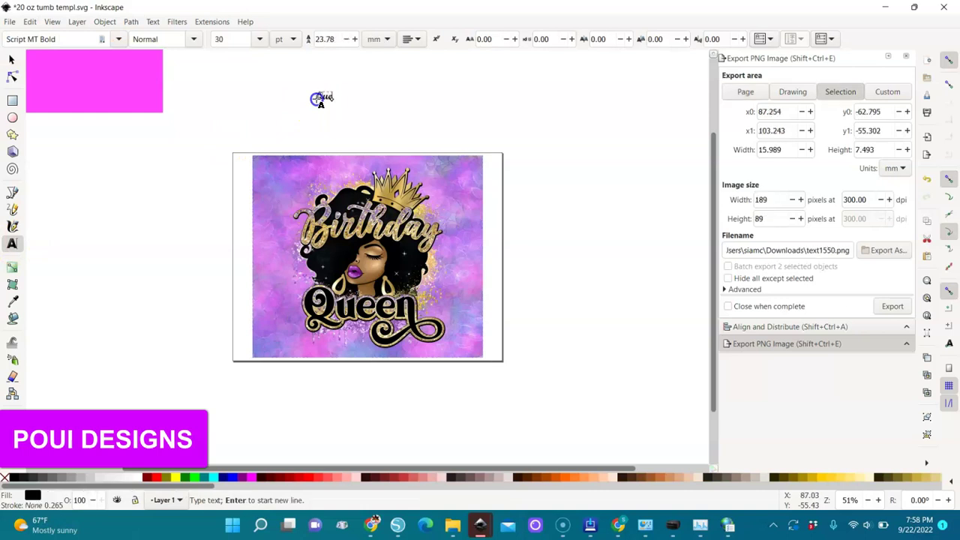
{"action": "left_click", "coordinate": [118, 40]}
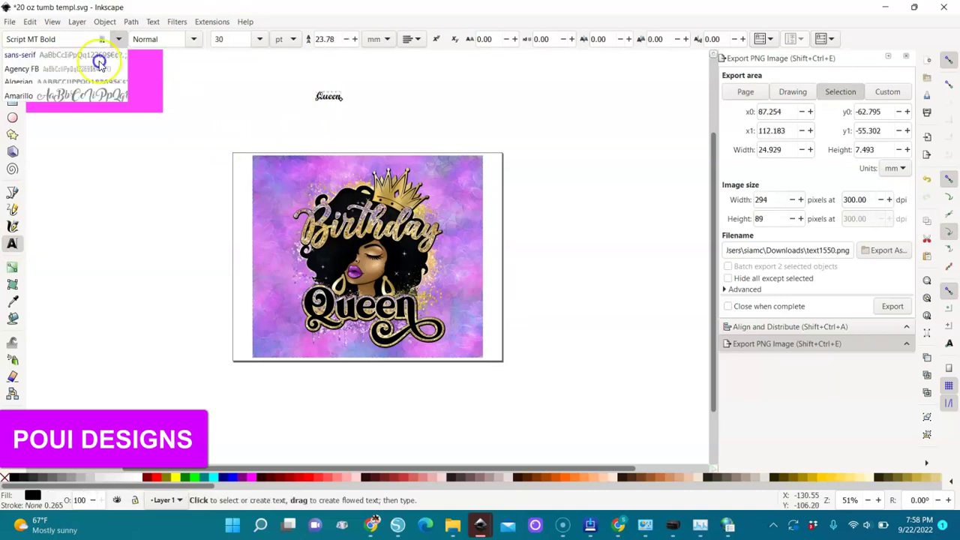
{"action": "left_click", "coordinate": [81, 97]}
Enlarge the new "Queen" text to about 5.27 in wide and place it beside the page's left edge
{"action": "left_click", "coordinate": [11, 59]}
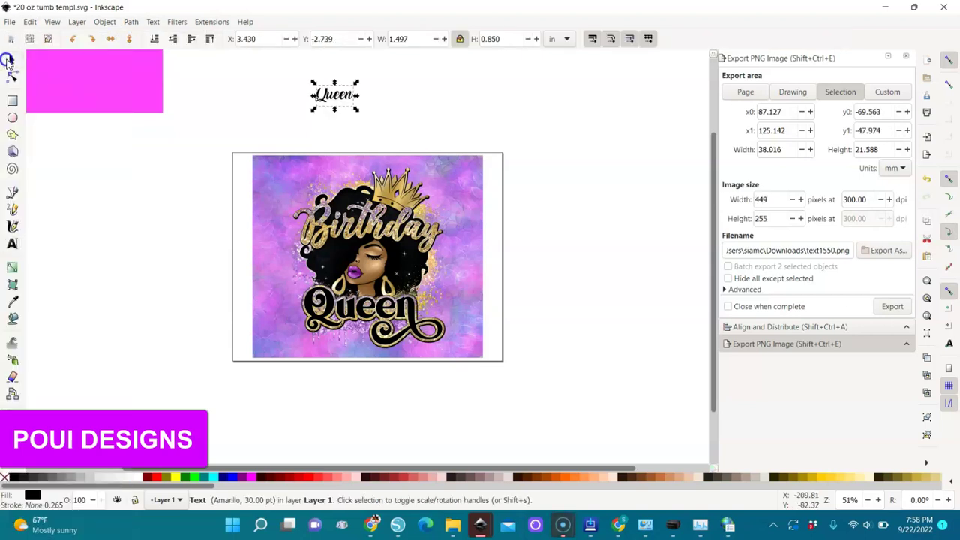
{"action": "left_click_drag", "start_coordinate": [357, 111], "coordinate": [446, 154]}
{"action": "left_click_drag", "start_coordinate": [276, 172], "coordinate": [143, 261]}
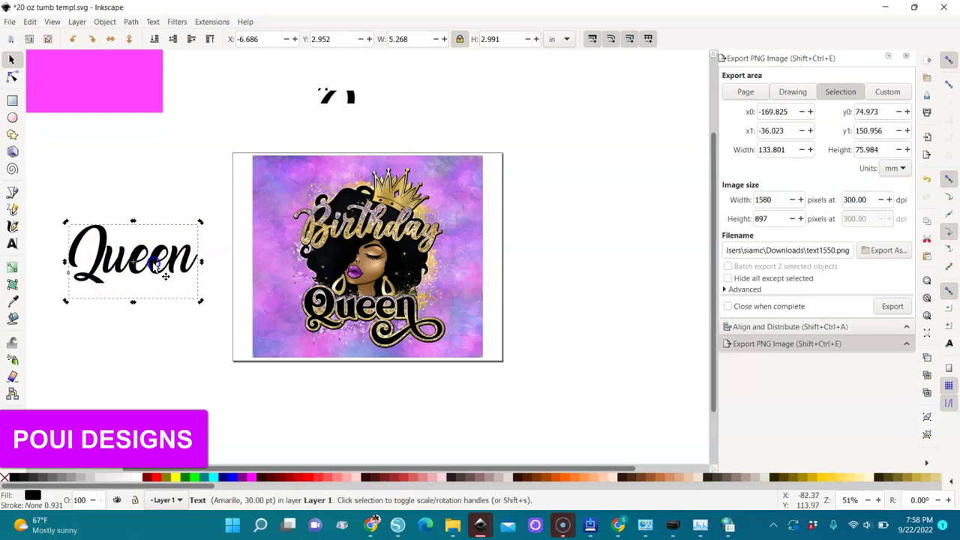
Convert the enlarged "Queen" text to paths
{"action": "left_click", "coordinate": [131, 23]}
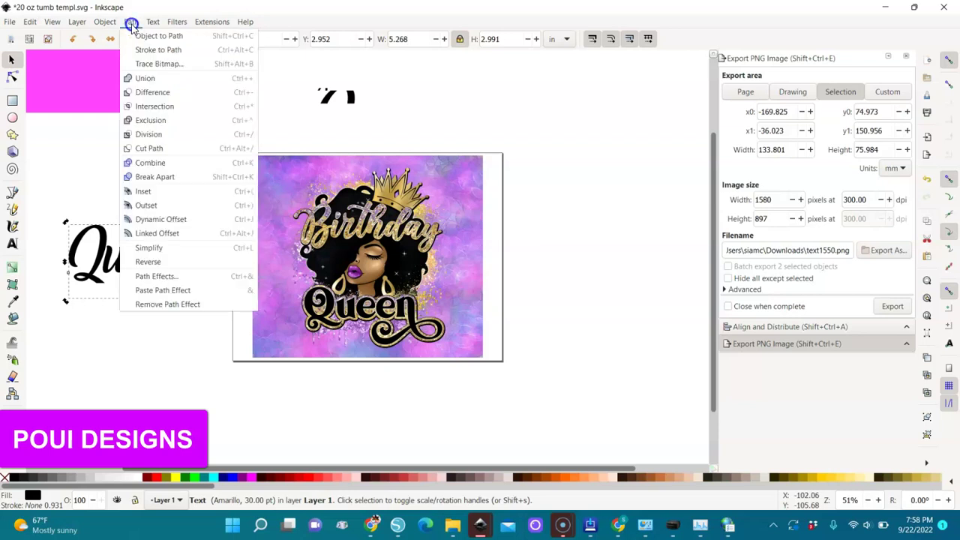
{"action": "left_click", "coordinate": [155, 65]}
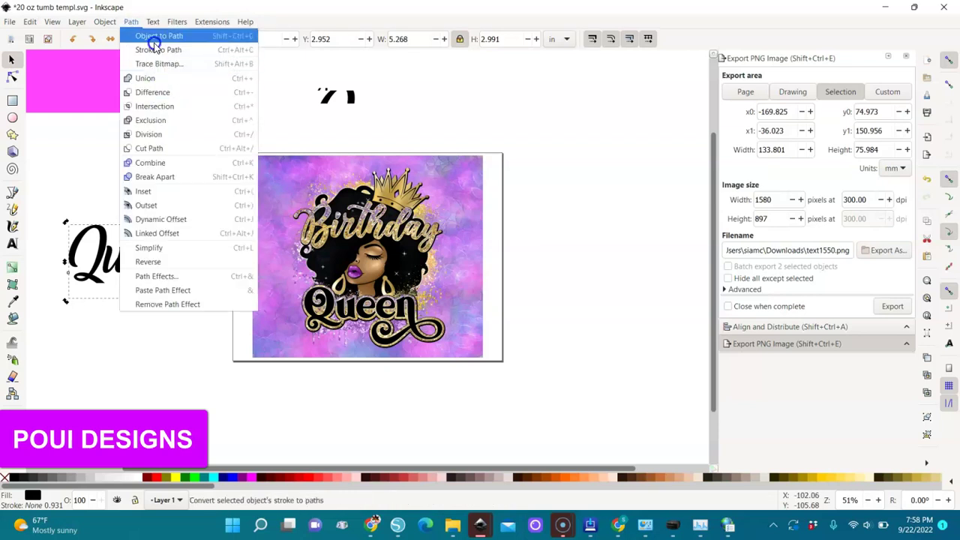
{"action": "left_click", "coordinate": [155, 36]}
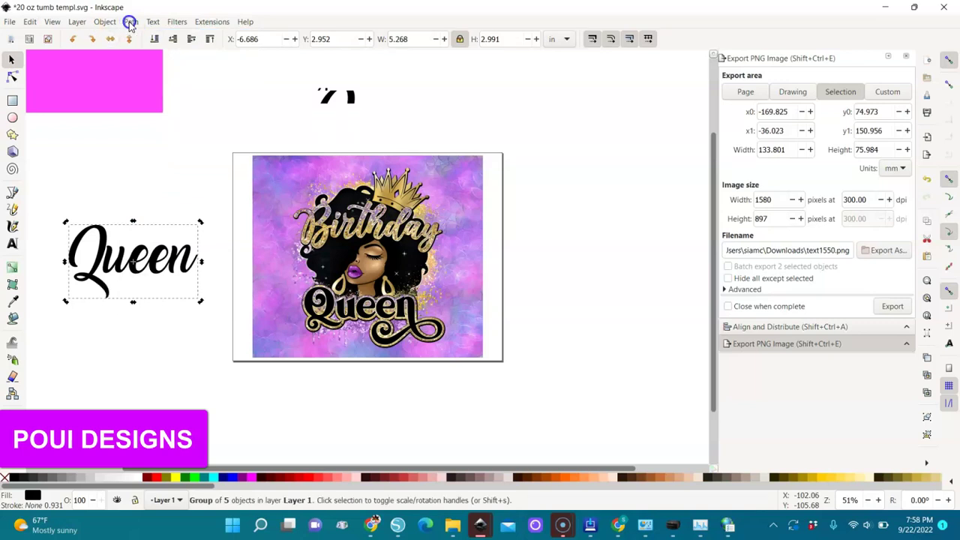
Ungroup the converted "Queen" letters and union them into a single path
{"action": "left_click", "coordinate": [106, 21]}
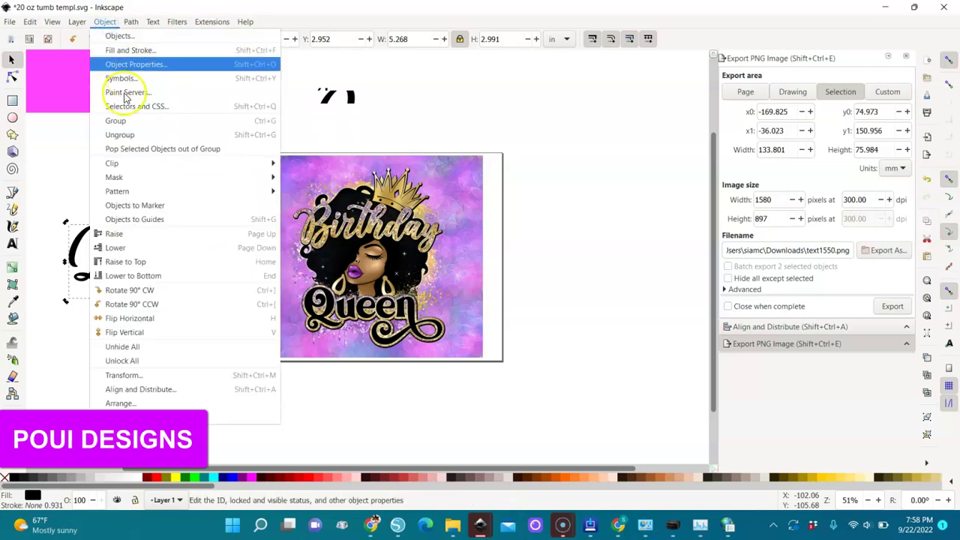
{"action": "left_click", "coordinate": [135, 134]}
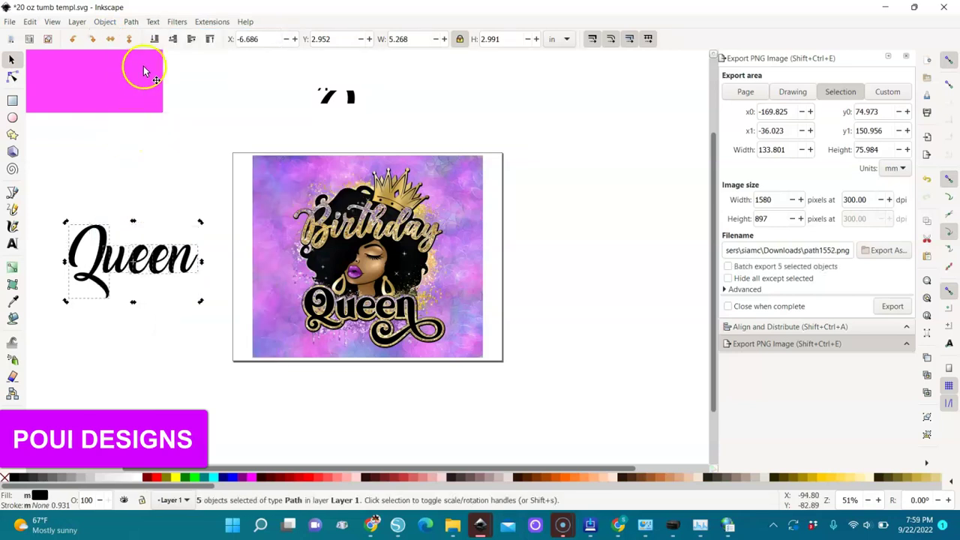
{"action": "left_click", "coordinate": [131, 21]}
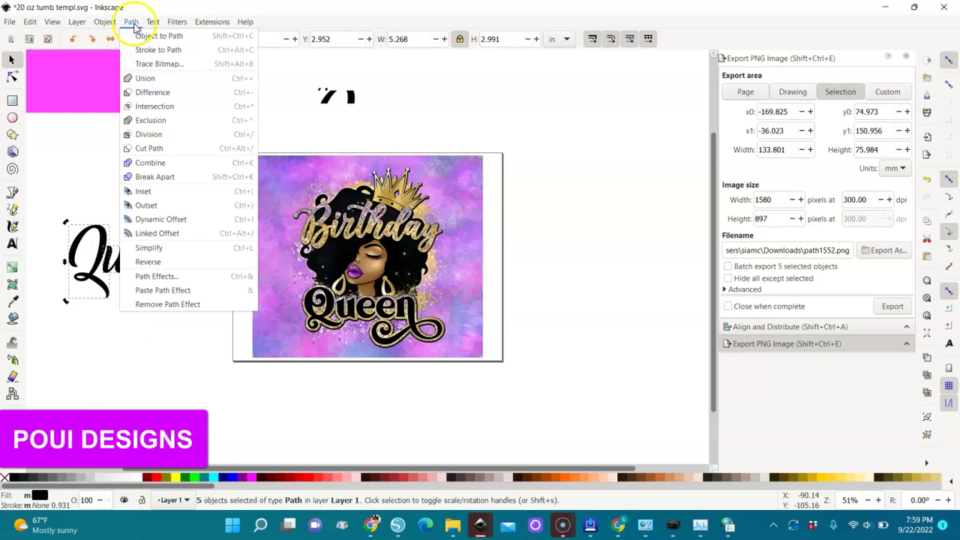
{"action": "left_click", "coordinate": [145, 78]}
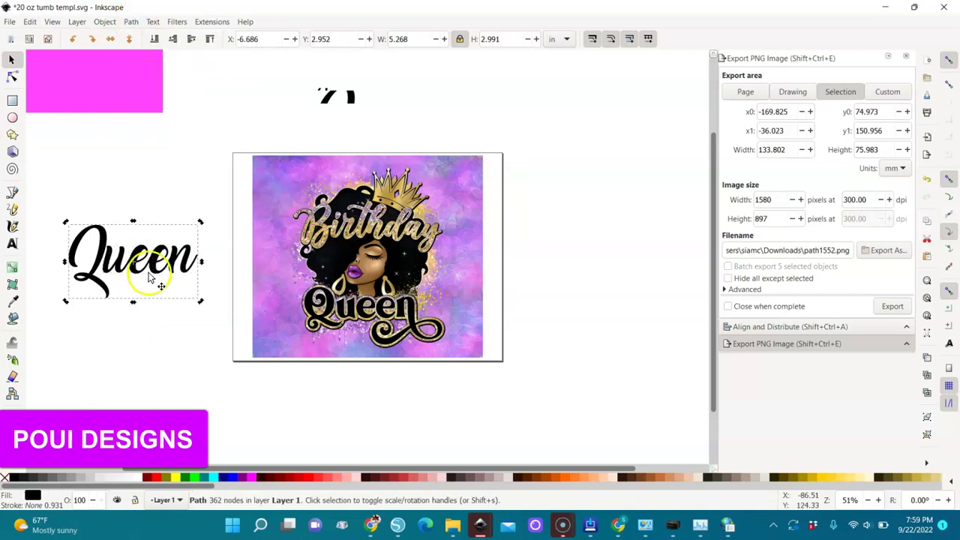
Try yellow and dark red fills on the "Queen" path and return it to black
{"action": "left_click", "coordinate": [174, 478]}
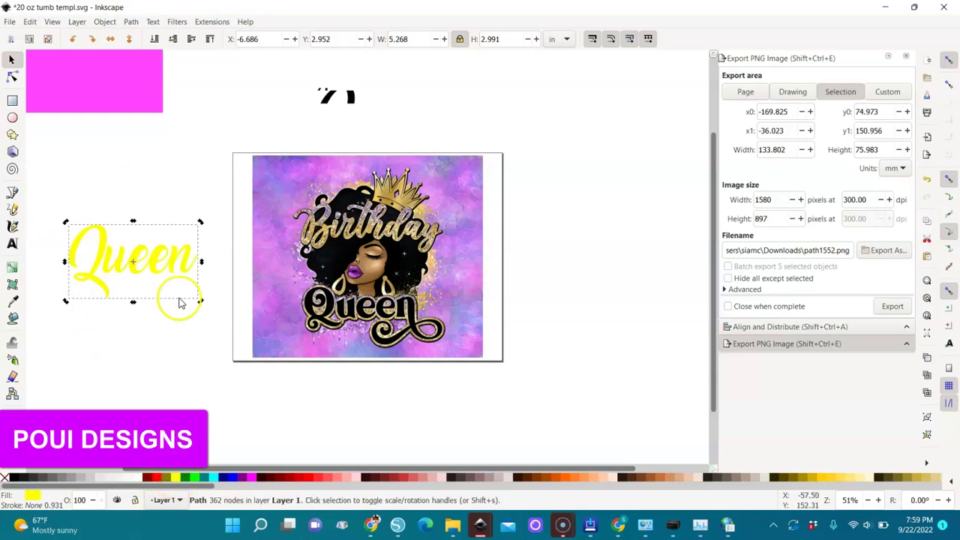
{"action": "left_click", "coordinate": [147, 478]}
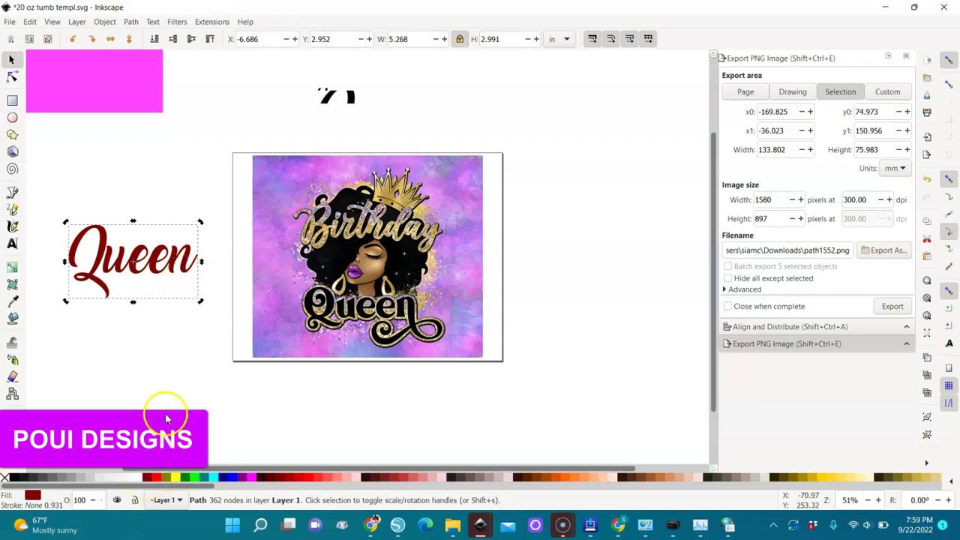
{"action": "left_click", "coordinate": [12, 478]}
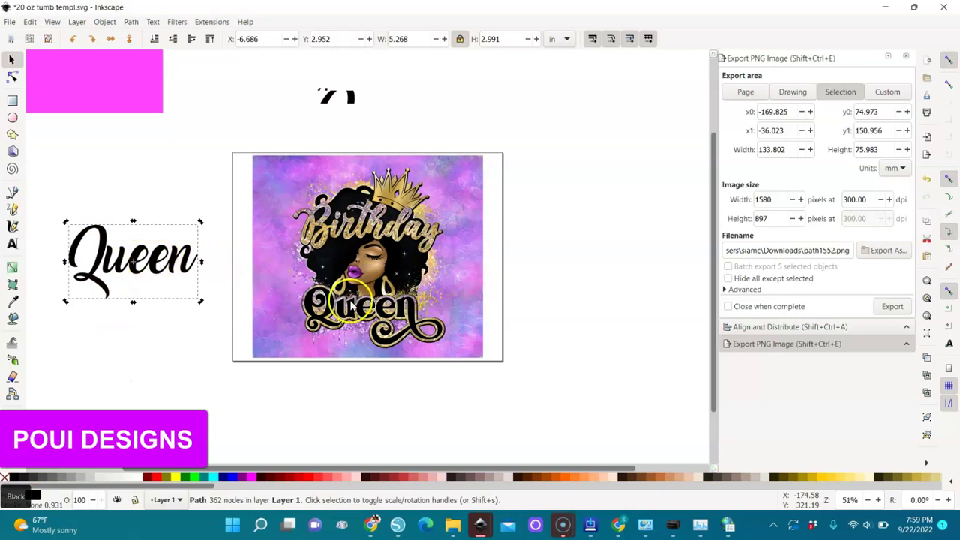
Duplicate the black "Queen" path in place and fill the copy with red (#FF0000)
{"action": "right_click", "coordinate": [162, 258]}
{"action": "left_click", "coordinate": [192, 262]}
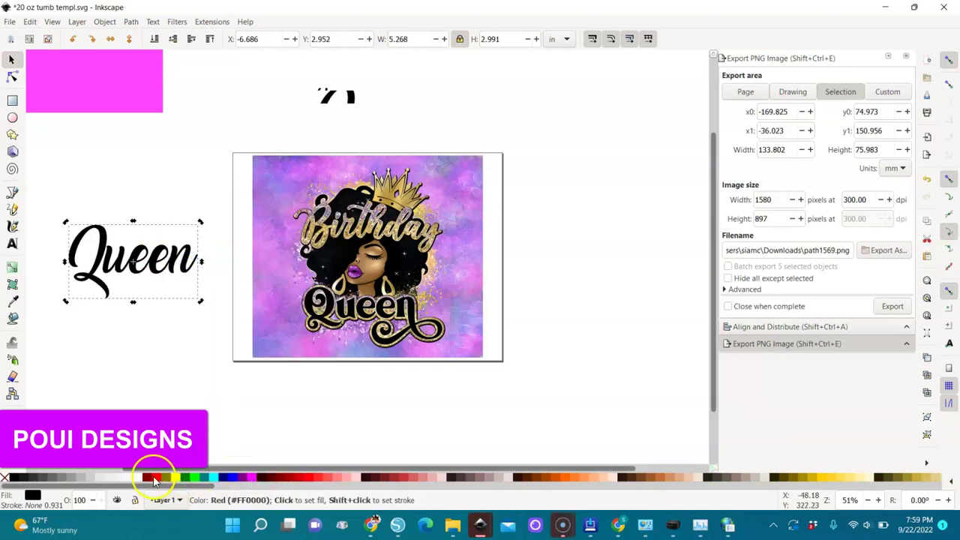
{"action": "left_click", "coordinate": [155, 479]}
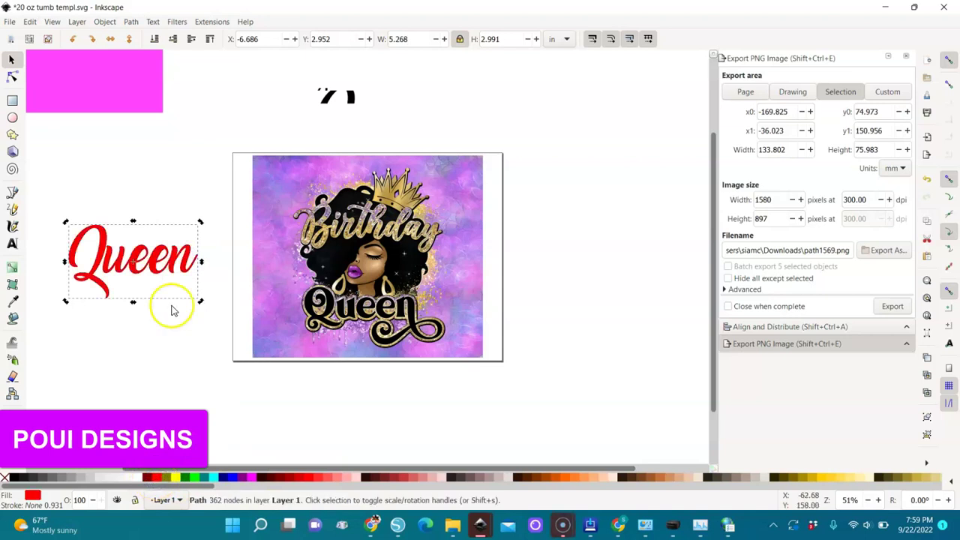
Outset the red "Queen" copy three times to about 5.40 in wide and lower it behind the black lettering
{"action": "left_click", "coordinate": [132, 22]}
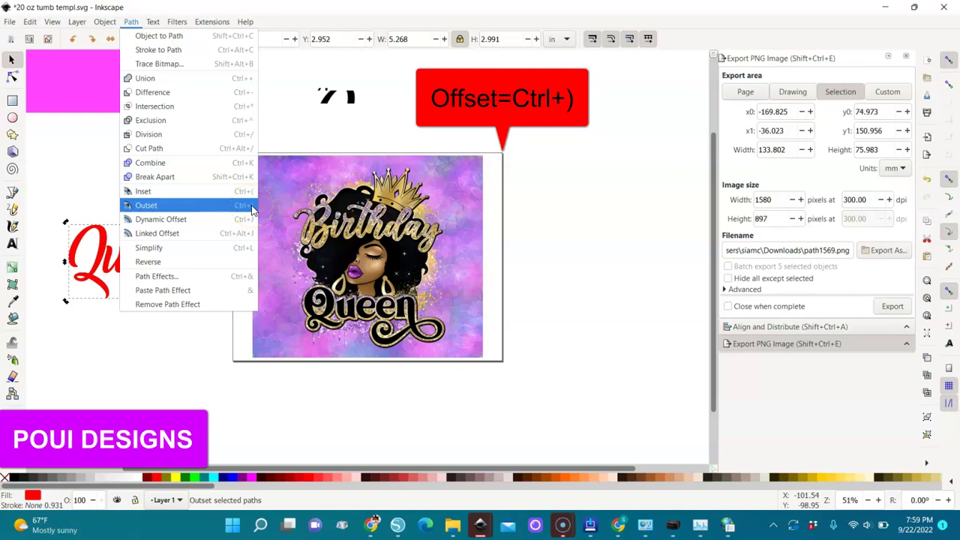
{"action": "left_click", "coordinate": [103, 289]}
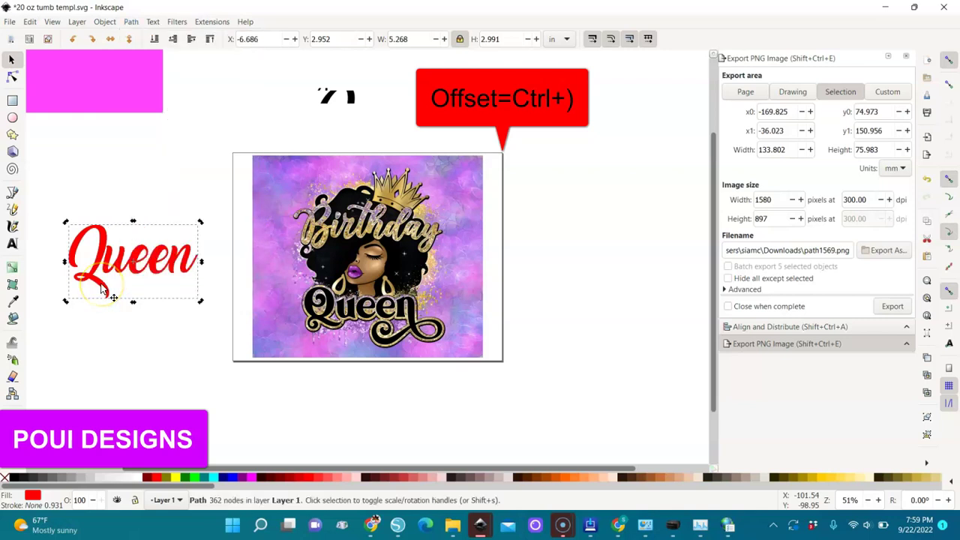
{"action": "key", "text": "ctrl"}
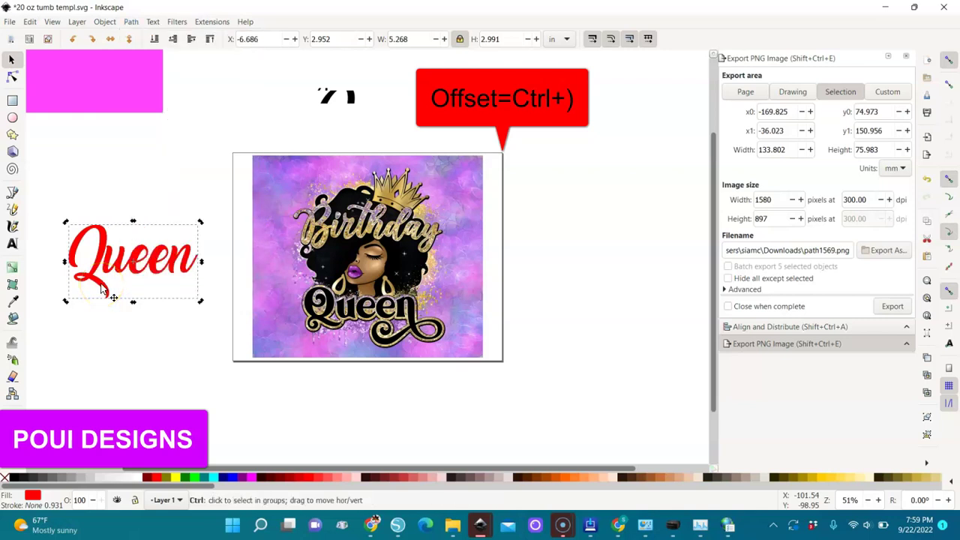
{"action": "key", "text": "ctrl+parenright"}
{"action": "key", "text": "ctrl+parenright"}
{"action": "key", "text": "ctrl+parenright"}
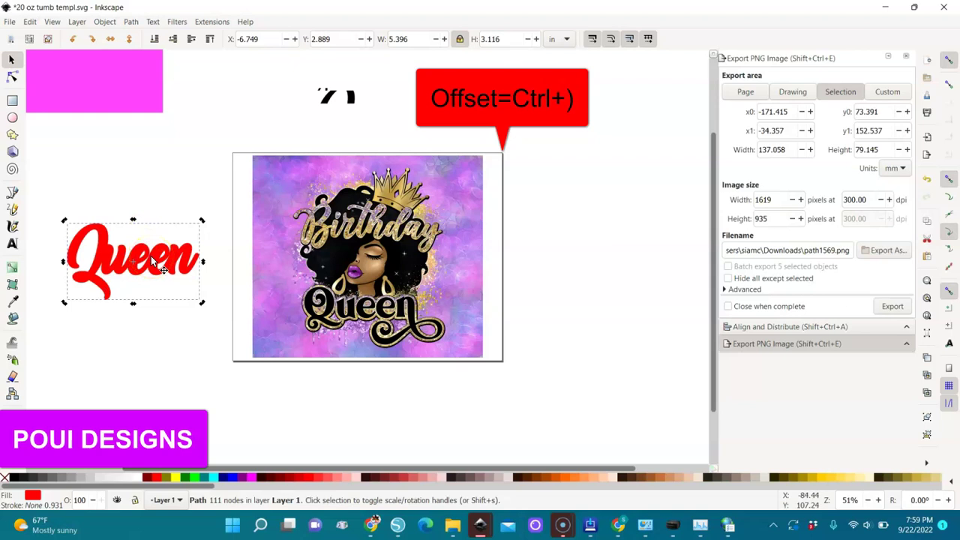
{"action": "key", "text": "Page_Down"}
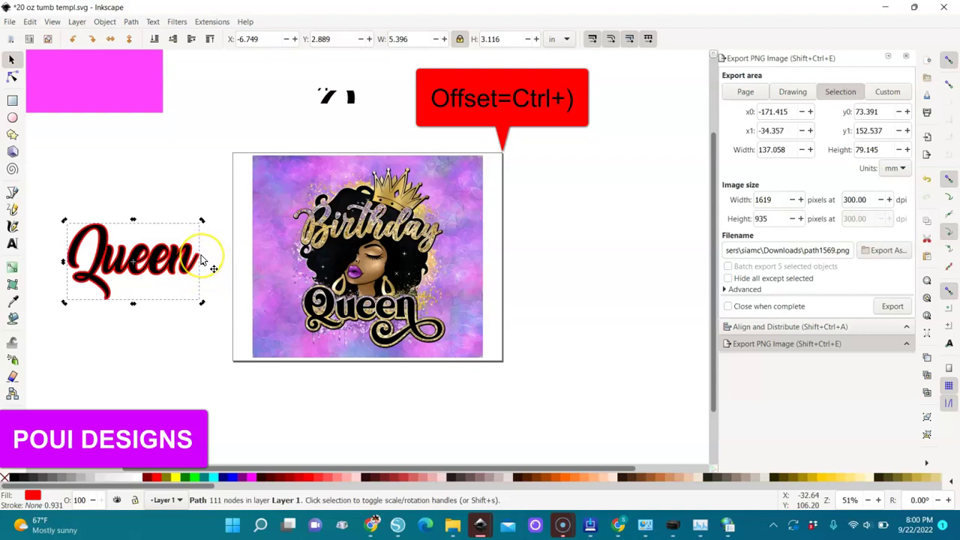
Duplicate the red outline, fill the copy green (#008000), outset it three times to about 5.52 in wide and lower it behind the red
{"action": "key", "text": "ctrl"}
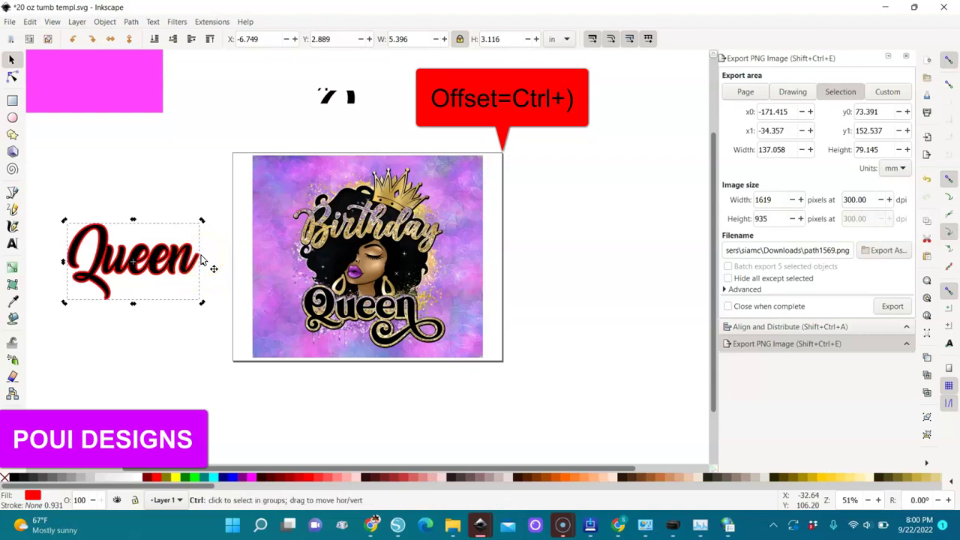
{"action": "key", "text": "ctrl+parenright"}
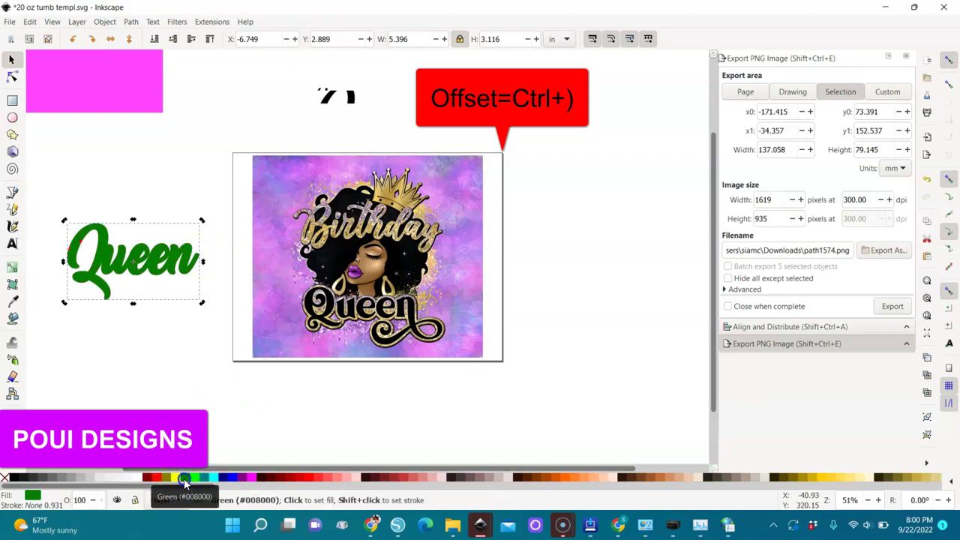
{"action": "key", "text": "ctrl+parenright"}
{"action": "key", "text": "ctrl+parenright"}
{"action": "key", "text": "ctrl+parenright"}
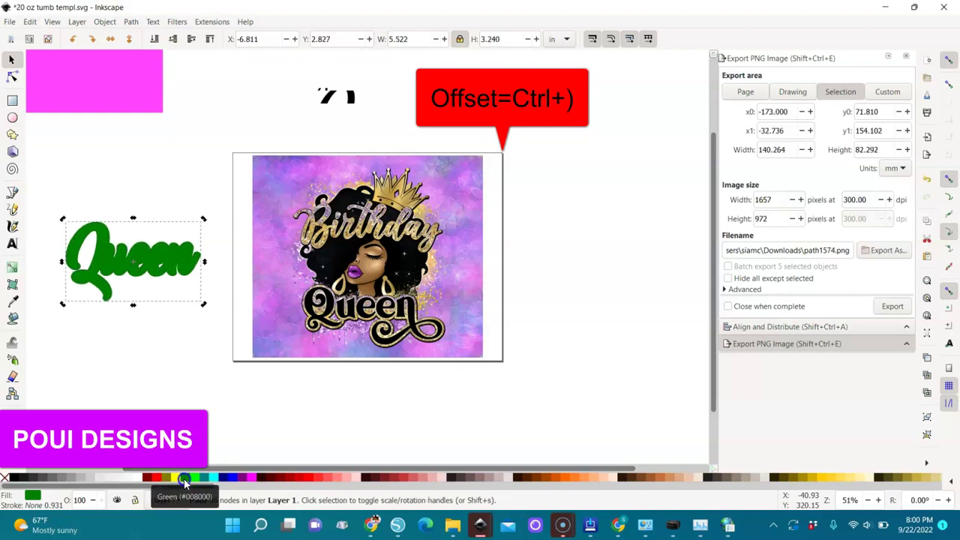
{"action": "key", "text": "Page_Down"}
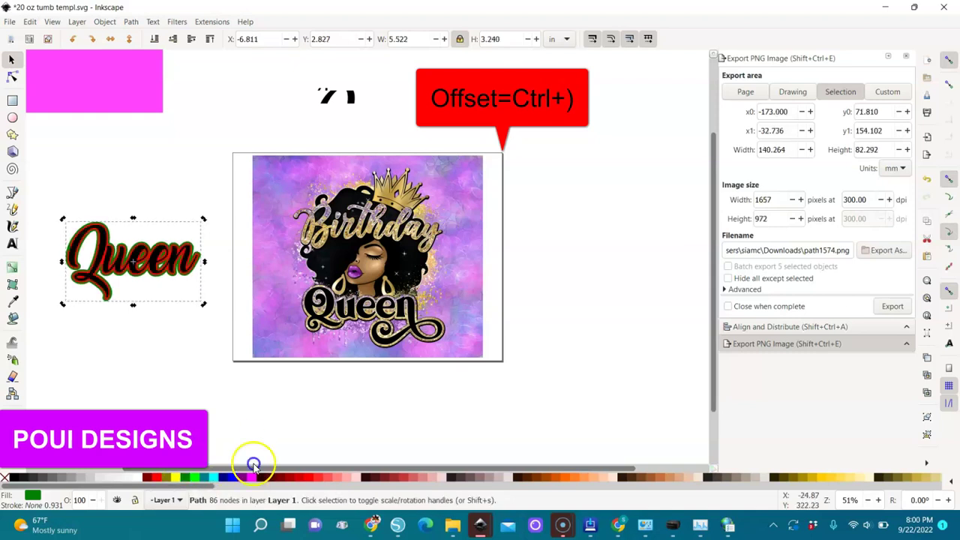